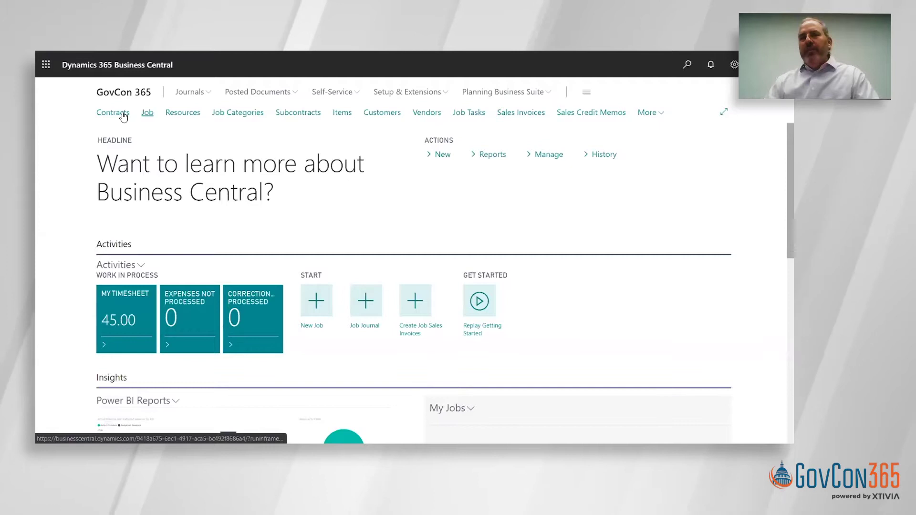
# Open the Job Card for job 100026 Base Consolidation from the Contracts job list.
pyautogui.click(123, 114)
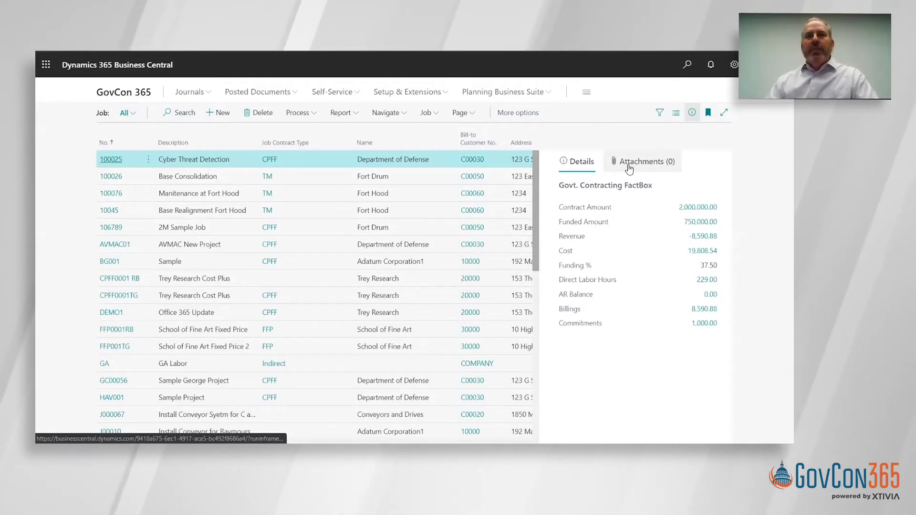
pyautogui.click(174, 177)
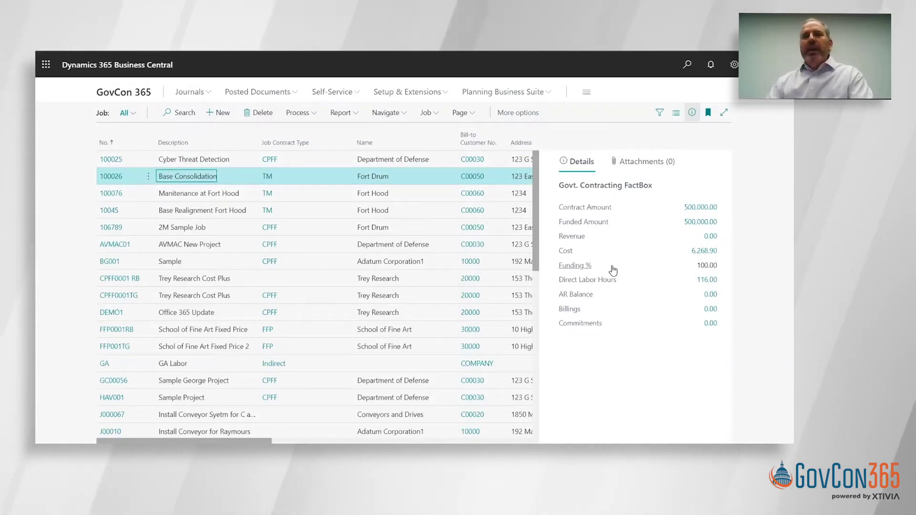
pyautogui.click(117, 182)
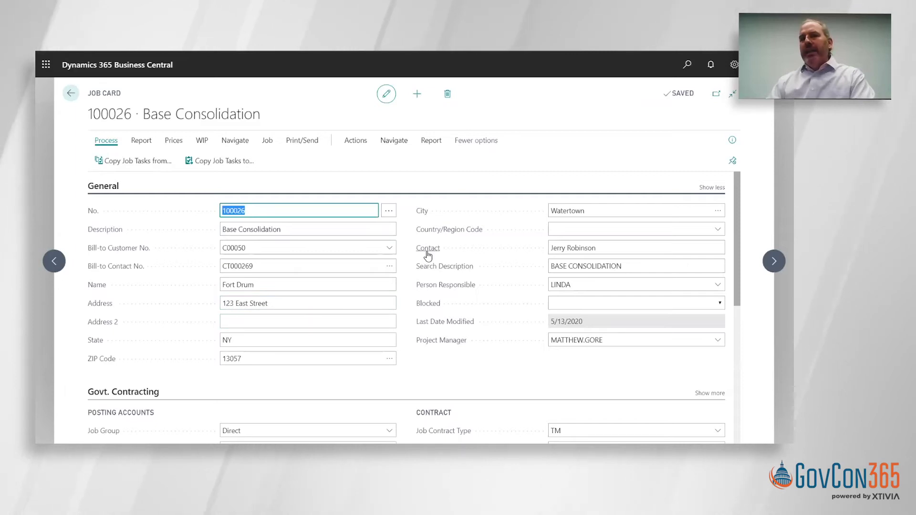
pyautogui.moveTo(430, 348)
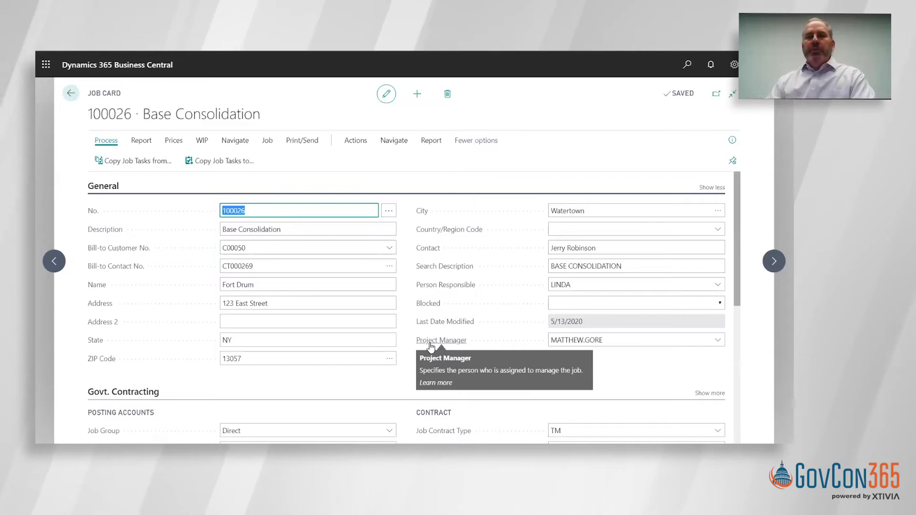
pyautogui.scroll(-3, 430, 347)
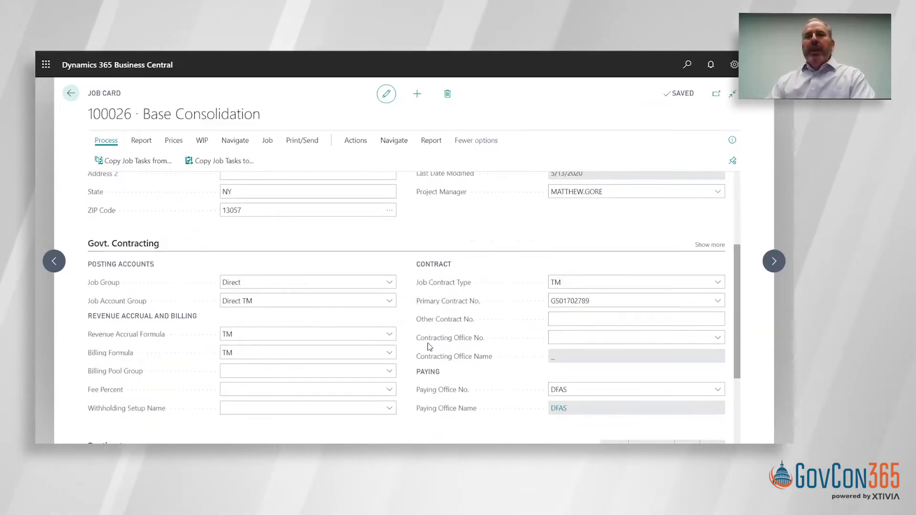
pyautogui.scroll(-1, 428, 343)
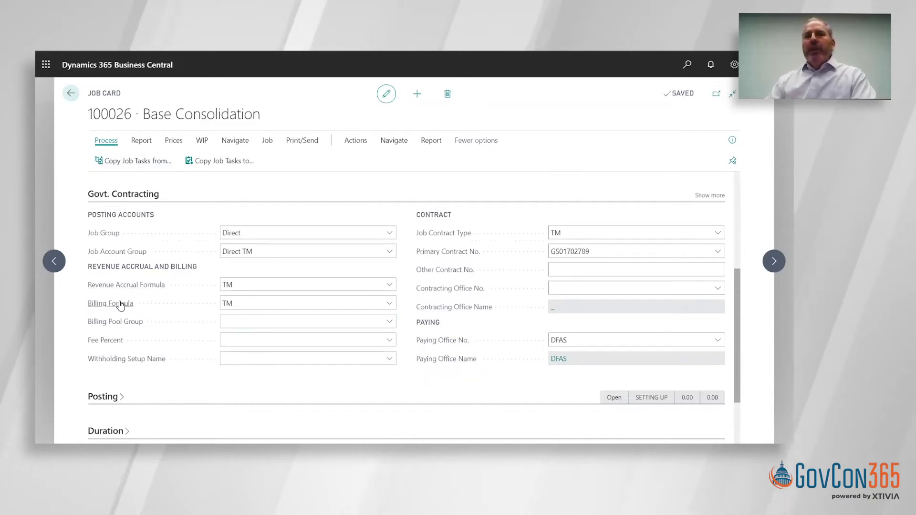
pyautogui.click(349, 323)
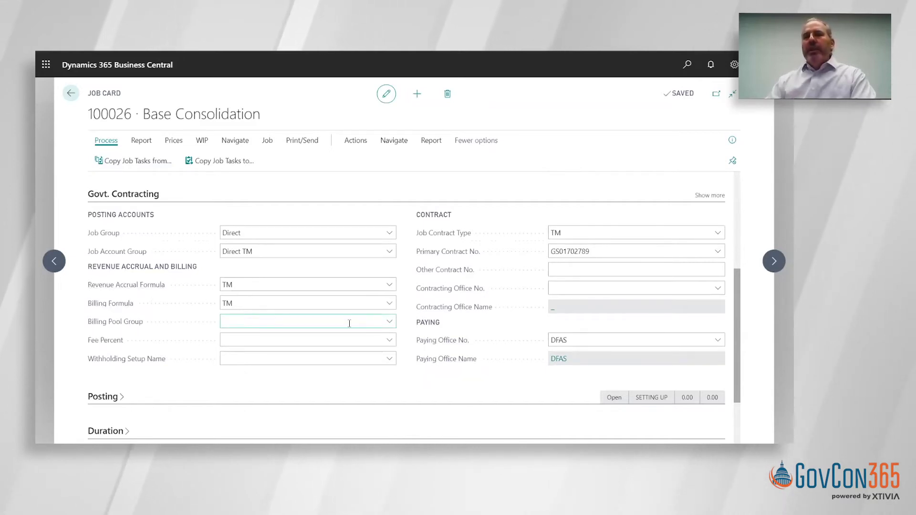
pyautogui.click(385, 287)
pyautogui.click(387, 287)
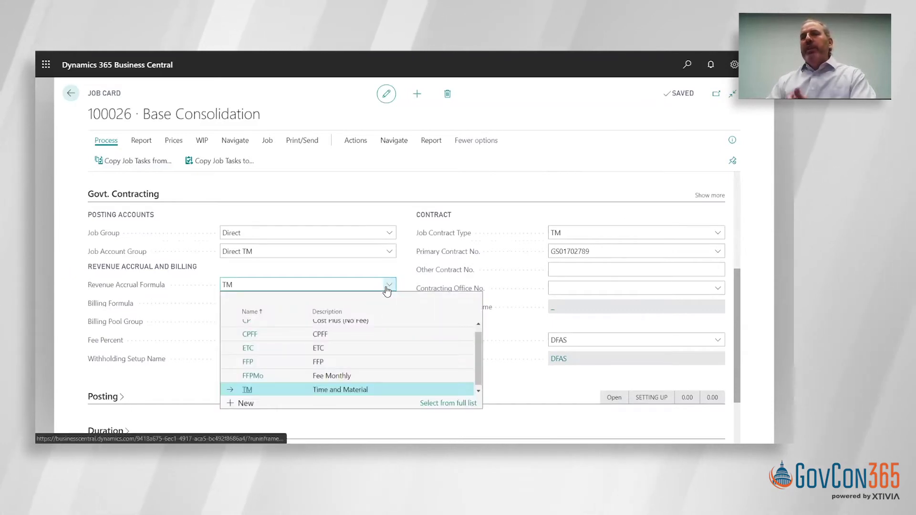
pyautogui.click(437, 402)
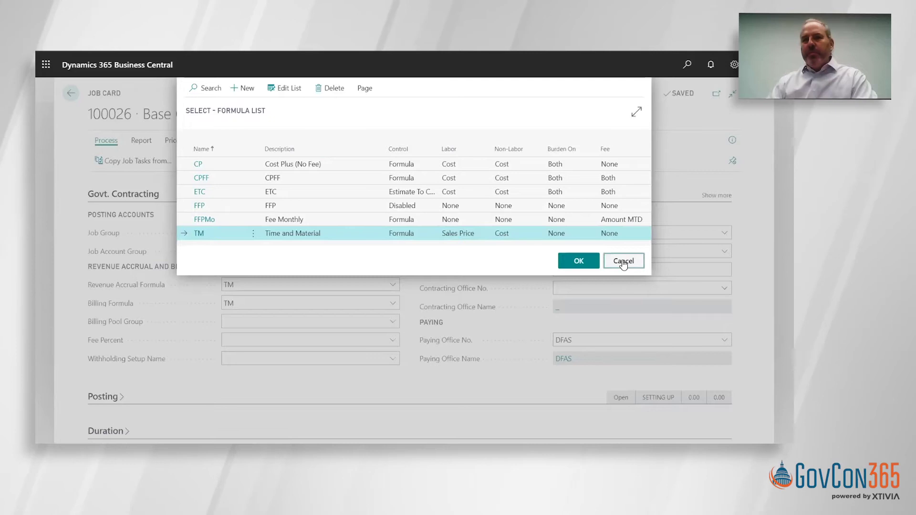
pyautogui.click(623, 261)
pyautogui.moveTo(410, 336); pyautogui.dragTo(186, 334)
pyautogui.click(186, 329)
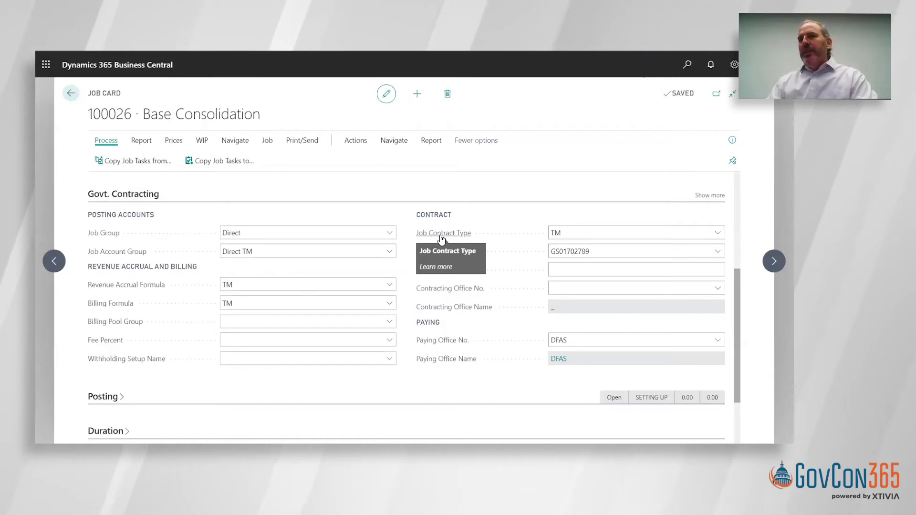
# Open the full contract list from the Primary Contract No. field and show its Manage actions.
pyautogui.click(558, 232)
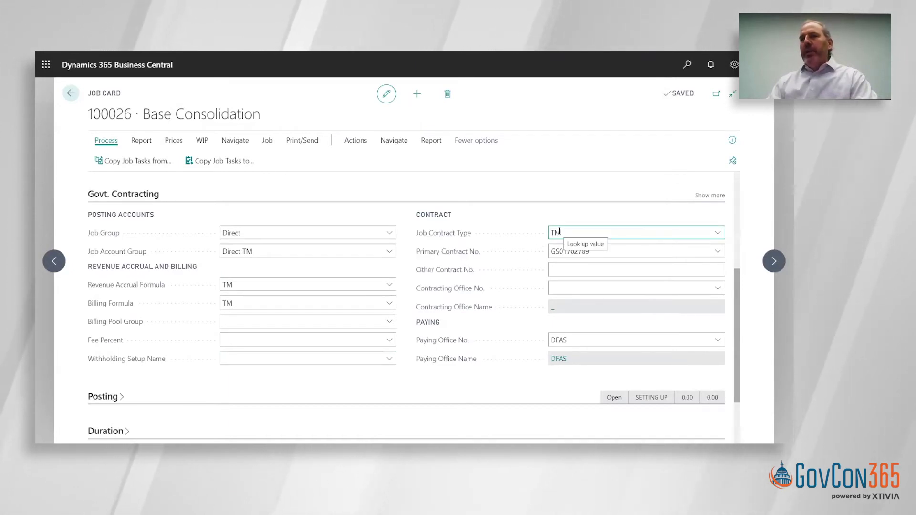
pyautogui.click(564, 254)
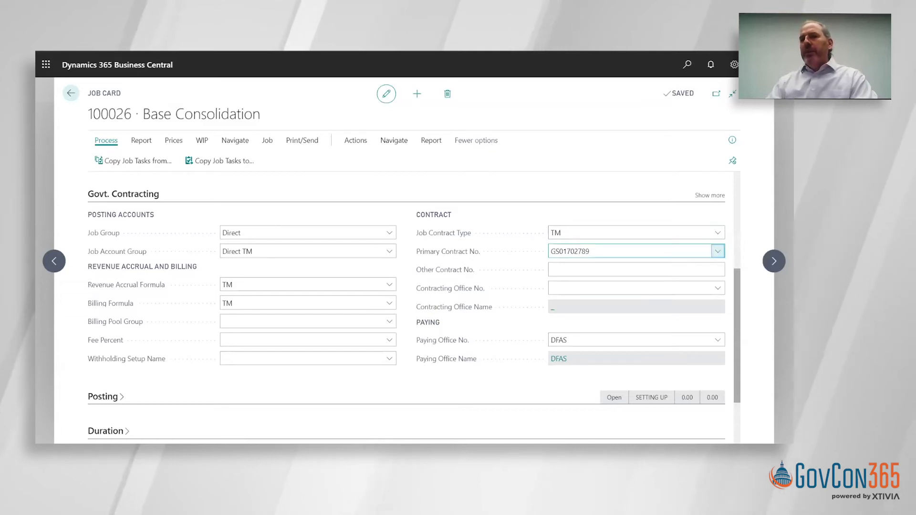
pyautogui.click(718, 251)
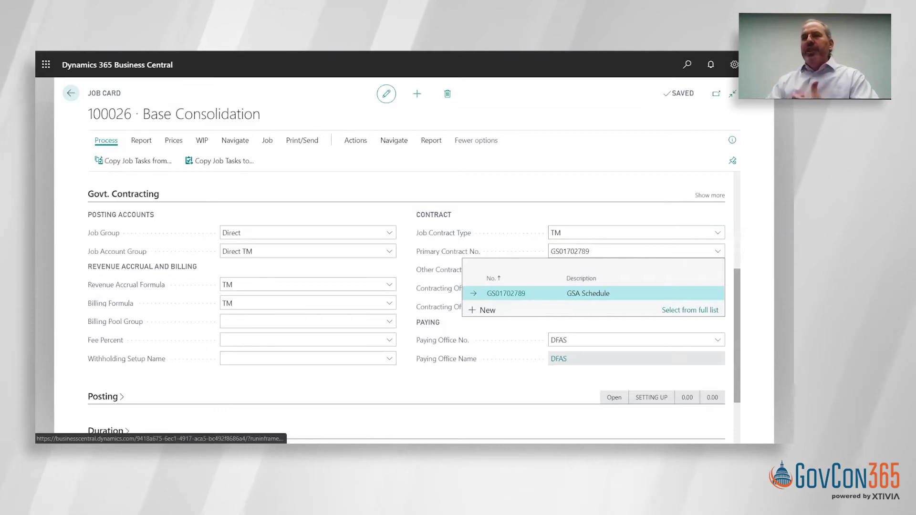
pyautogui.click(690, 311)
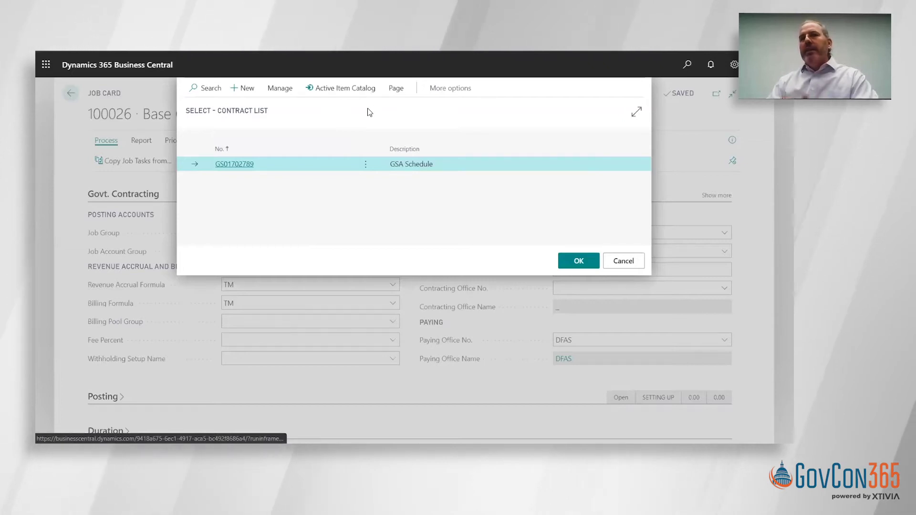
pyautogui.click(276, 89)
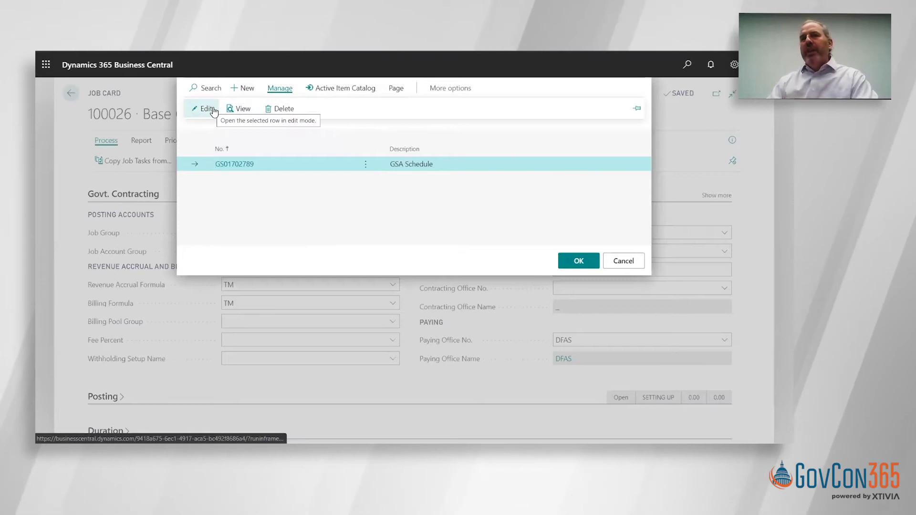
pyautogui.click(247, 113)
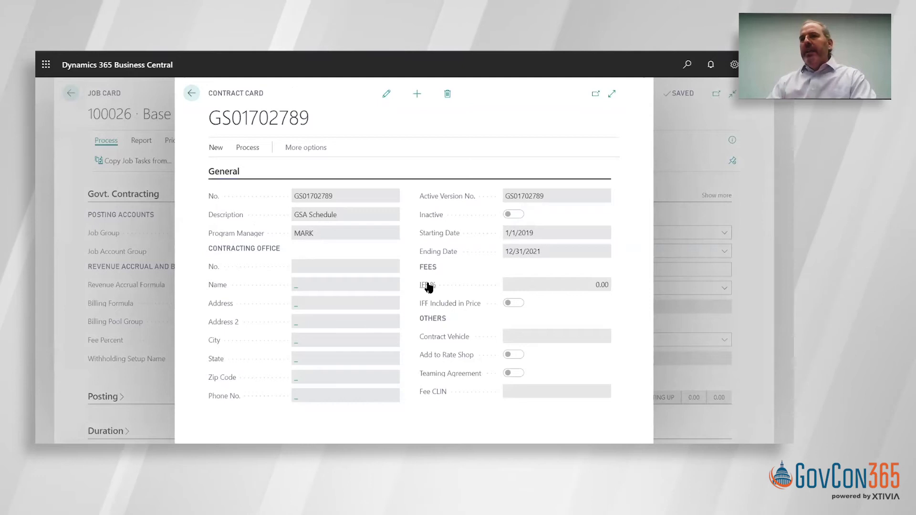
pyautogui.moveTo(429, 287)
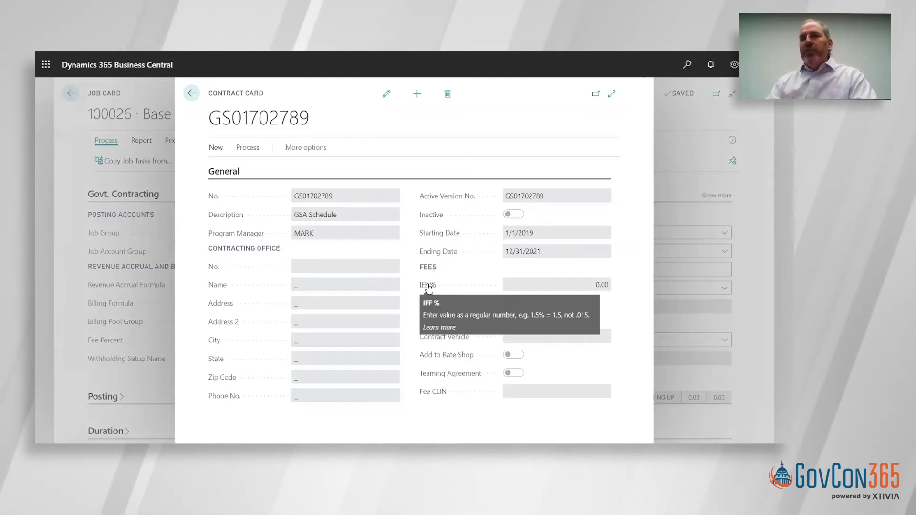
pyautogui.click(256, 149)
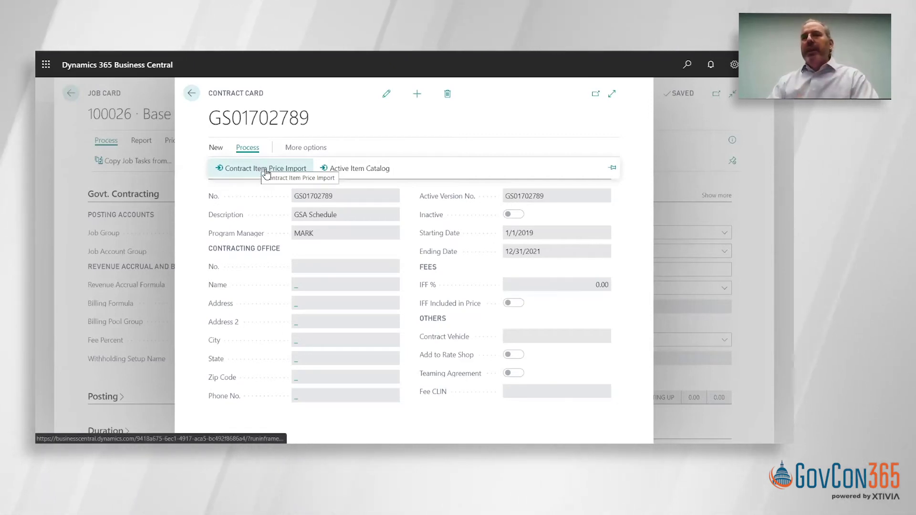
pyautogui.click(298, 153)
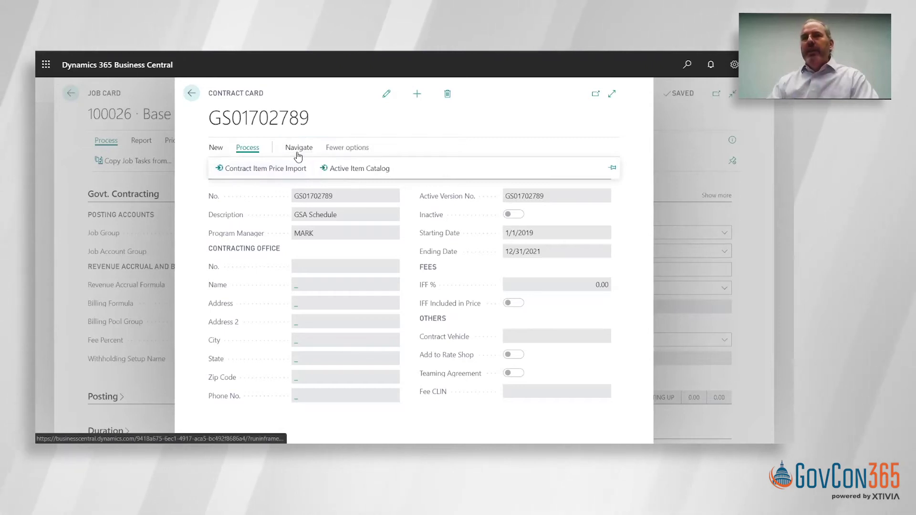
pyautogui.click(298, 151)
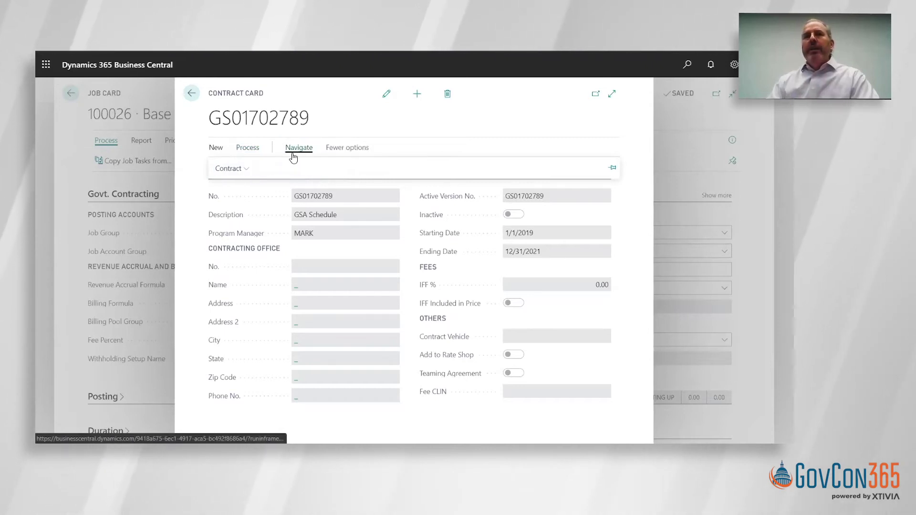
pyautogui.click(243, 173)
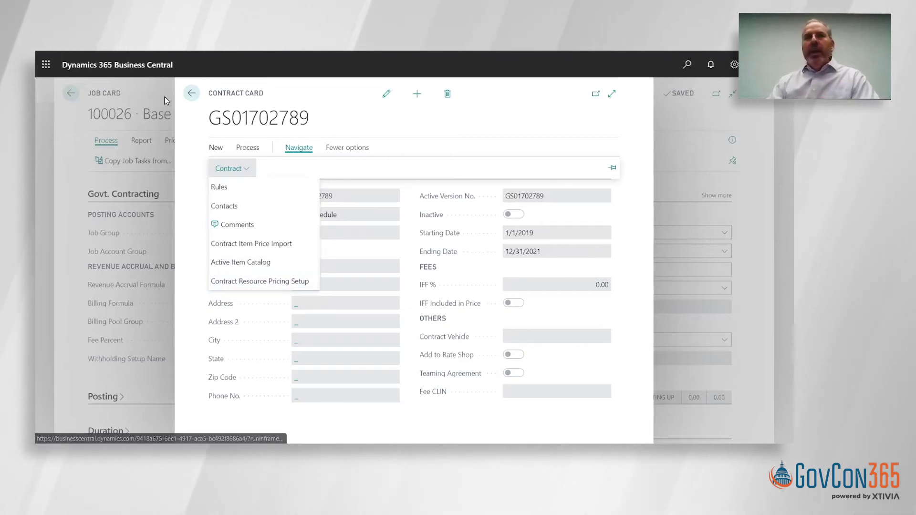
# Keep GS01702789 as the primary contract and return to the job card's General FastTab.
pyautogui.click(191, 93)
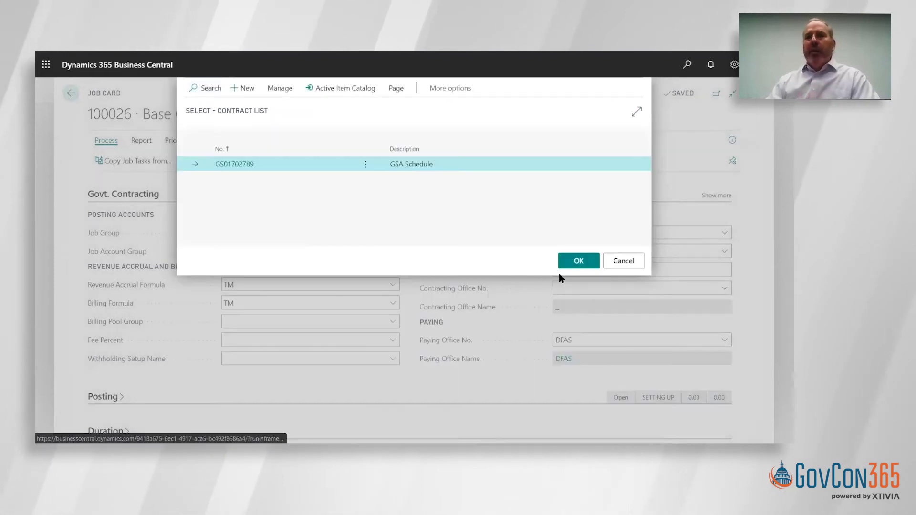
pyautogui.click(586, 261)
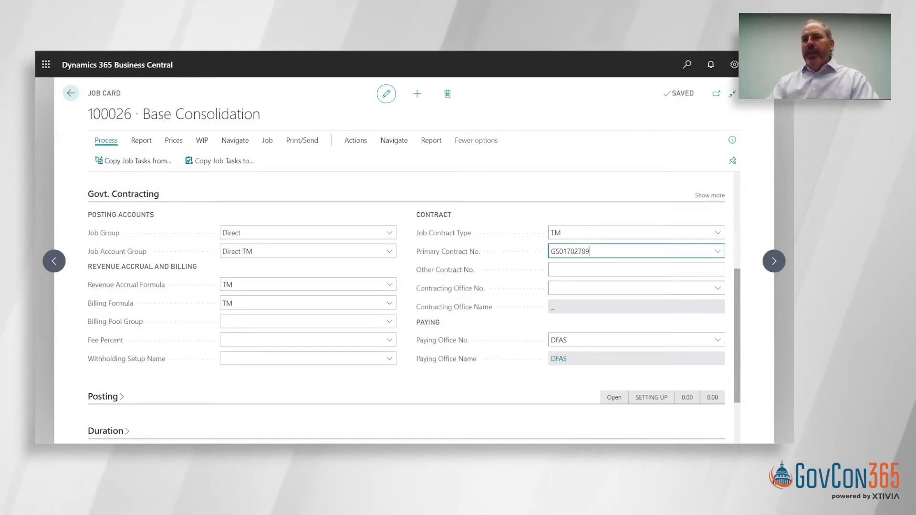
pyautogui.scroll(3, 405, 305)
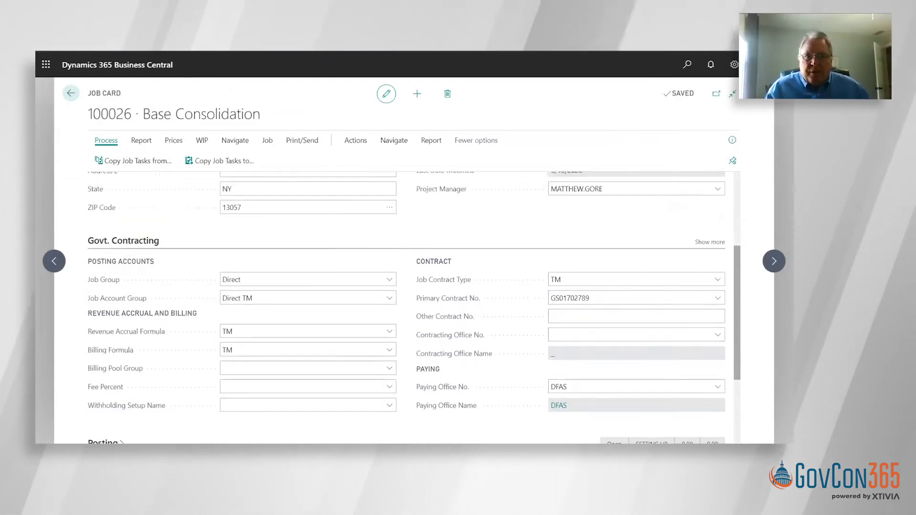
pyautogui.scroll(2, 405, 305)
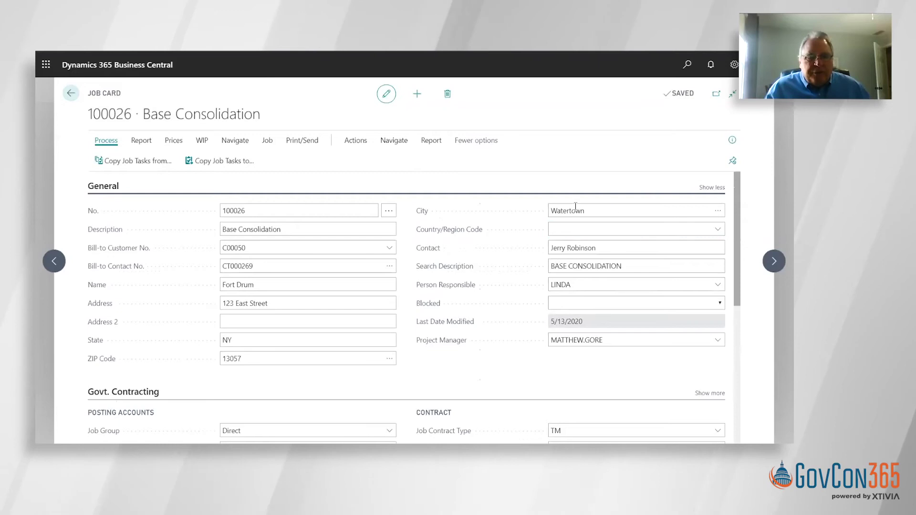
# Open job 100026's Work Breakdown Structure from the Govt. Contracting actions.
pyautogui.click(356, 145)
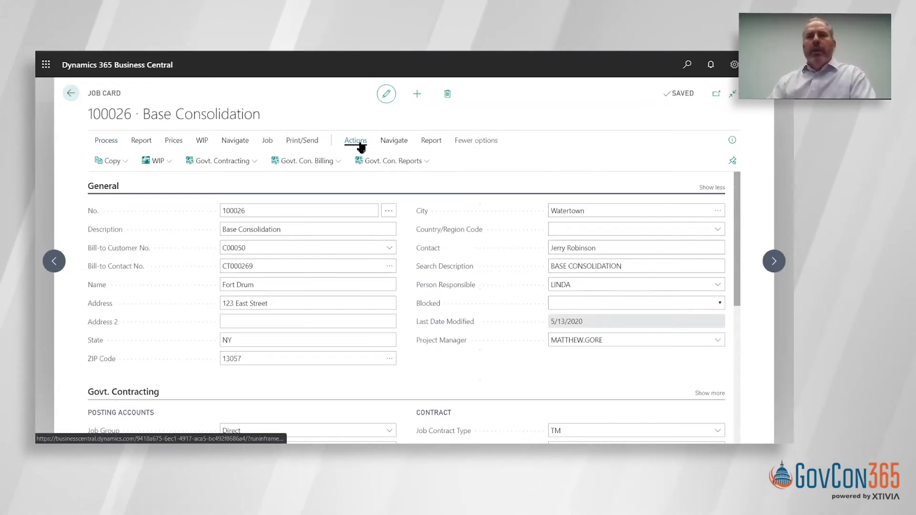
pyautogui.click(208, 164)
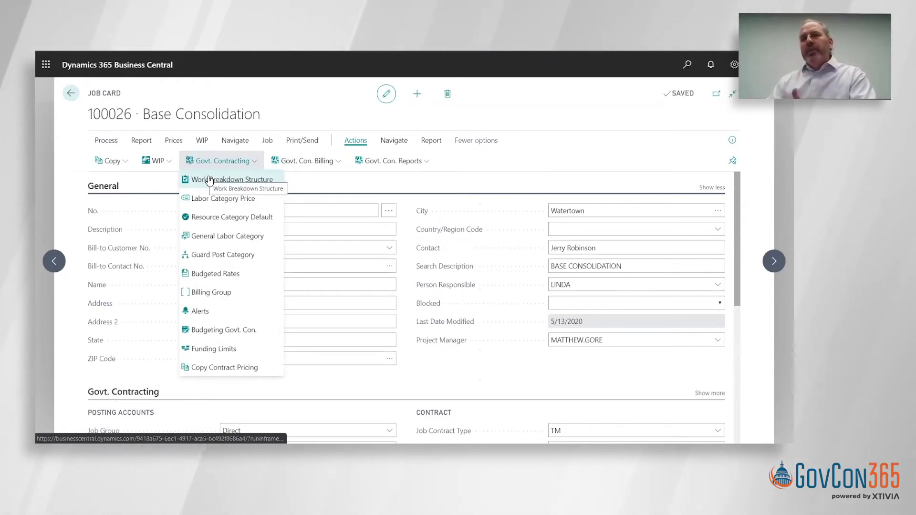
pyautogui.click(209, 176)
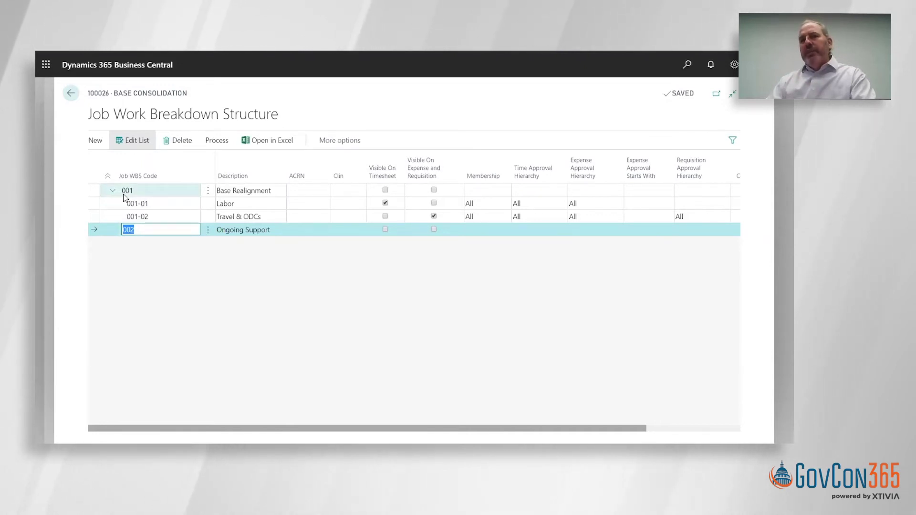
# Scroll the WBS list right to show WBS 001's 500,000.00 contract and funded amounts.
pyautogui.moveTo(249, 428); pyautogui.dragTo(388, 427)
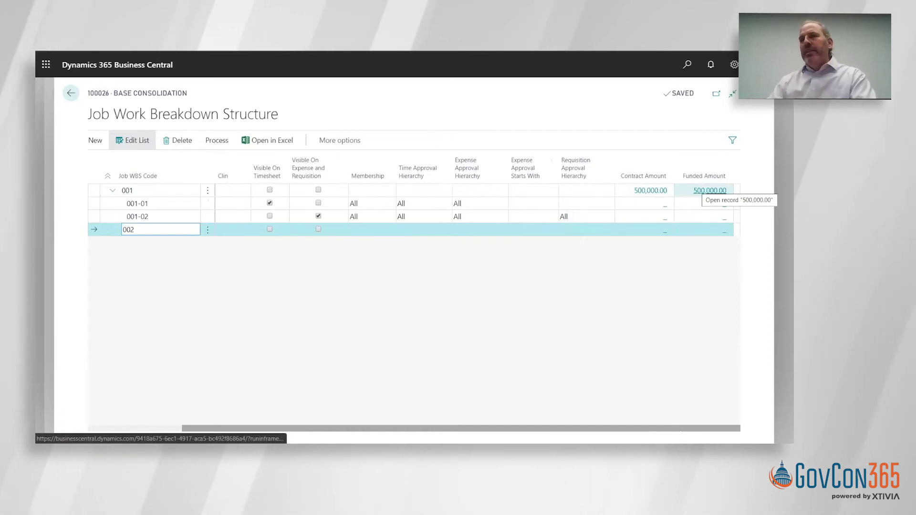
# Add a WBS 001 funding change entry 'Funding Mod #1' dated 5/13/2020.
pyautogui.click(710, 191)
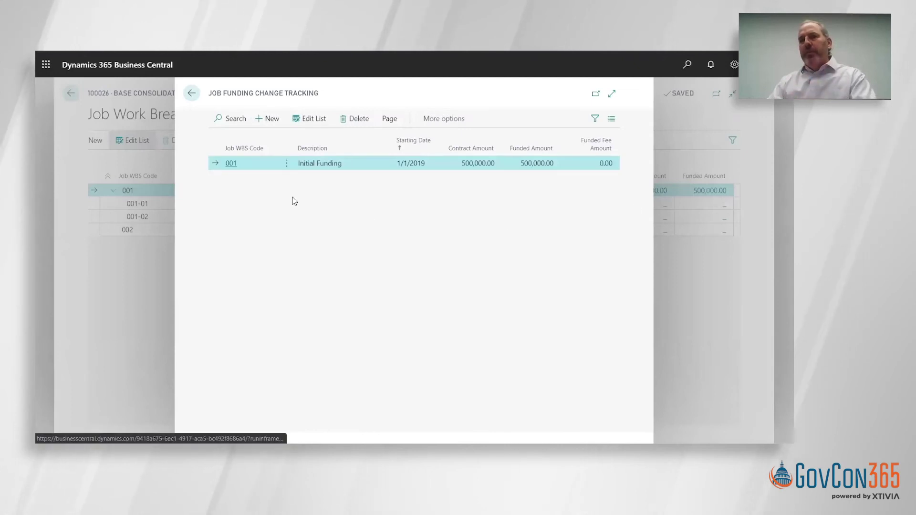
pyautogui.click(271, 128)
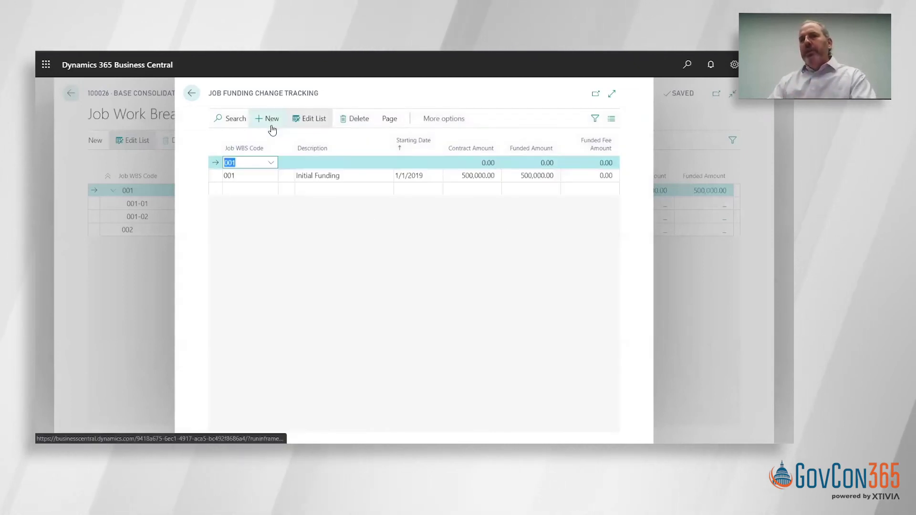
pyautogui.click(305, 162)
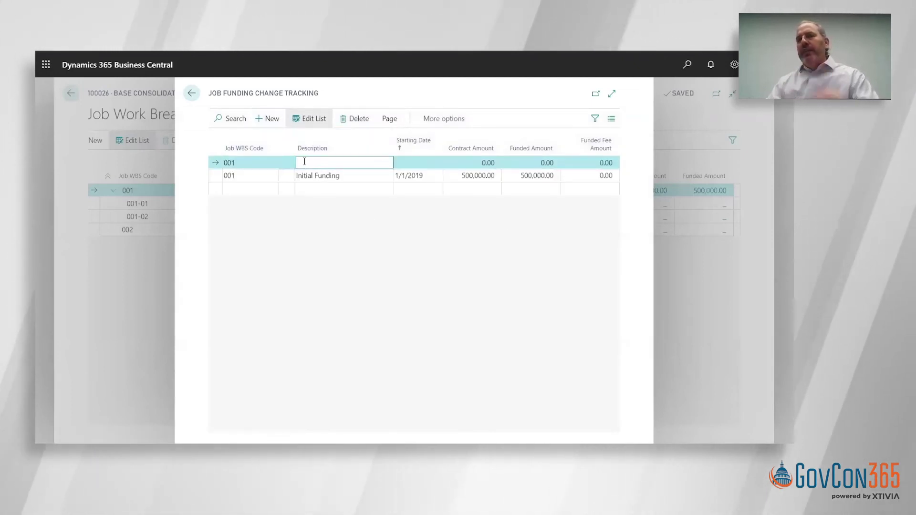
pyautogui.write('AFUNDING')
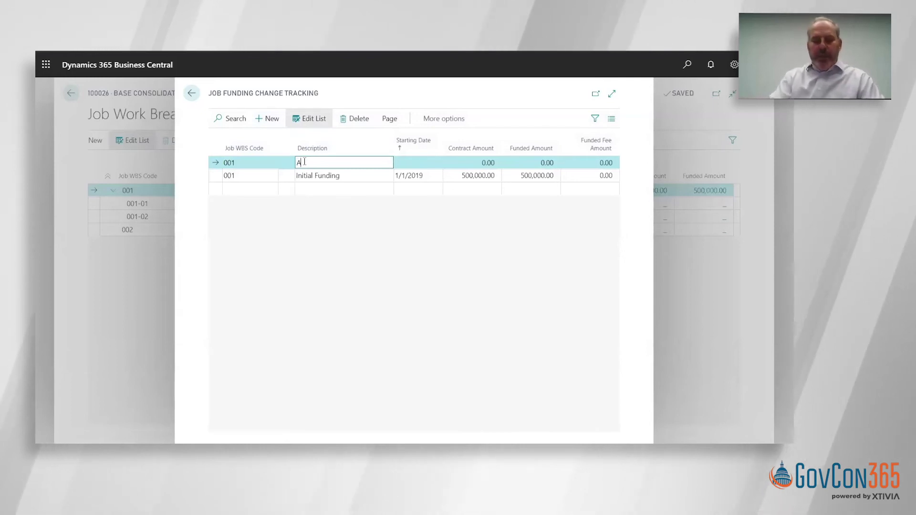
pyautogui.write(' m<')
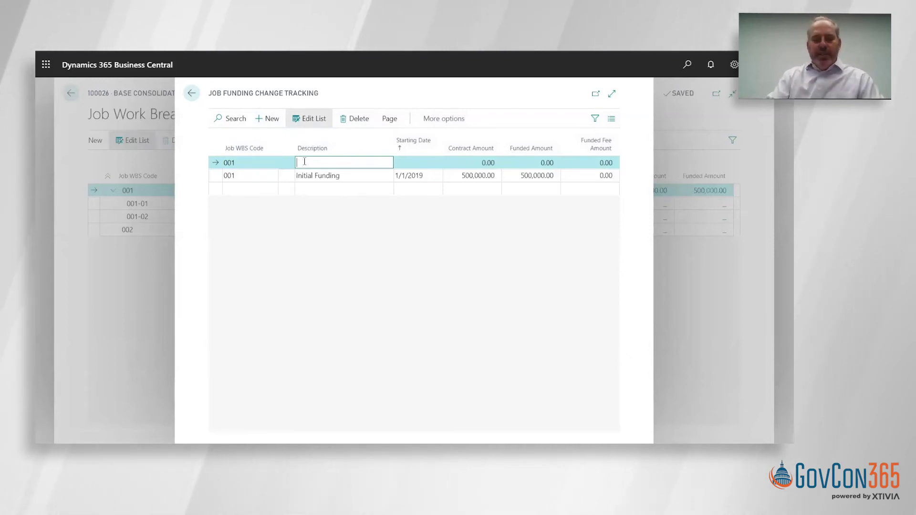
pyautogui.write('unding ')
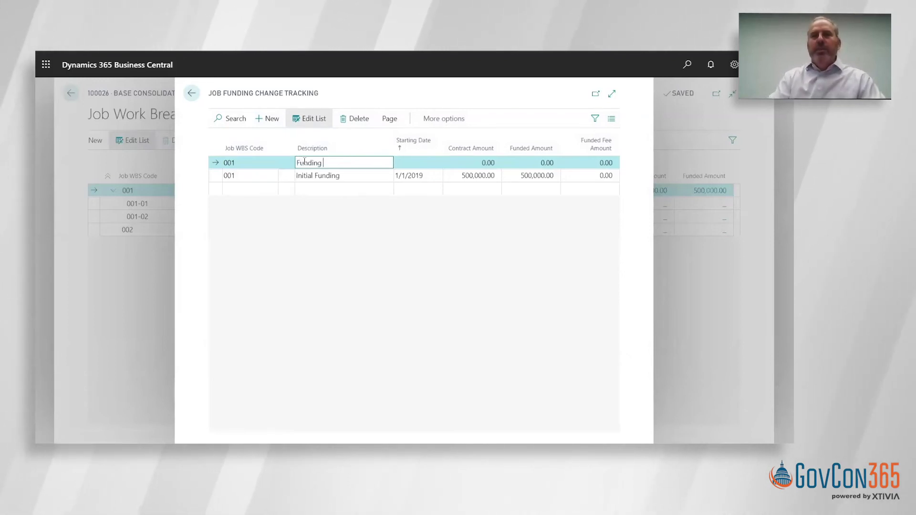
pyautogui.write('Mo')
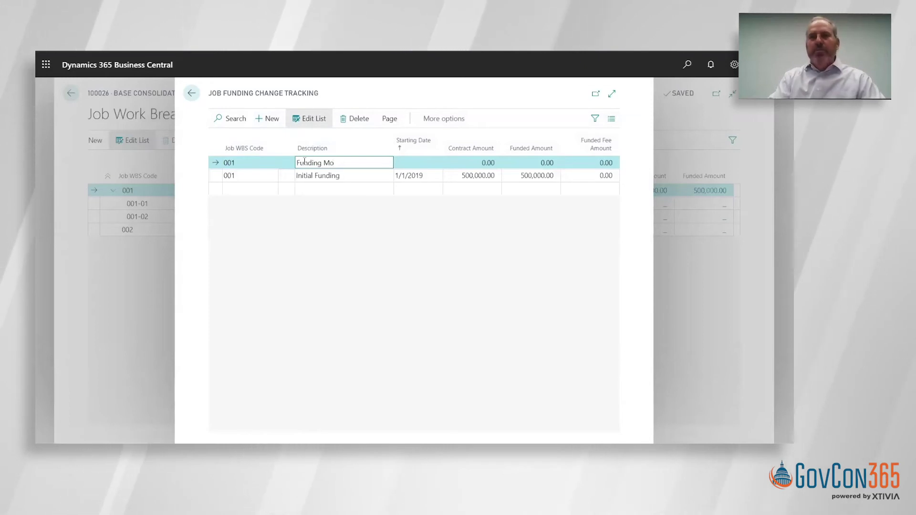
pyautogui.write('d #')
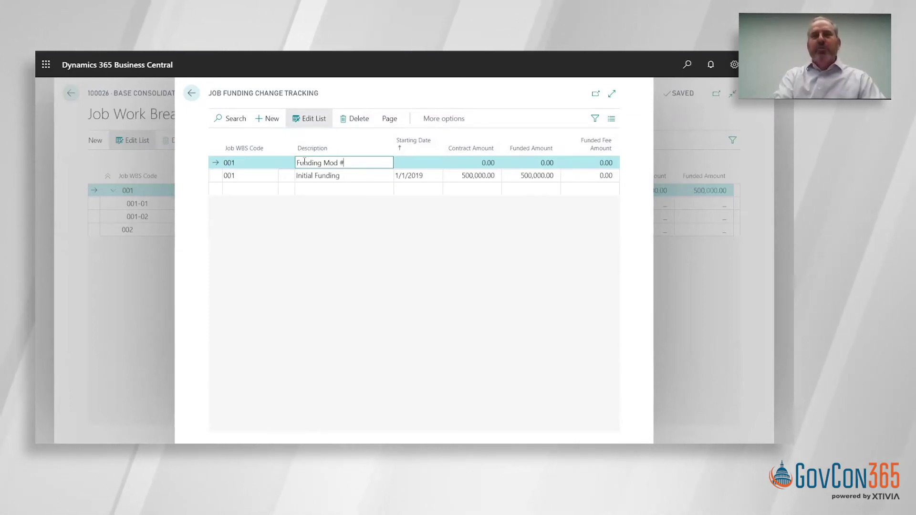
pyautogui.write('1')
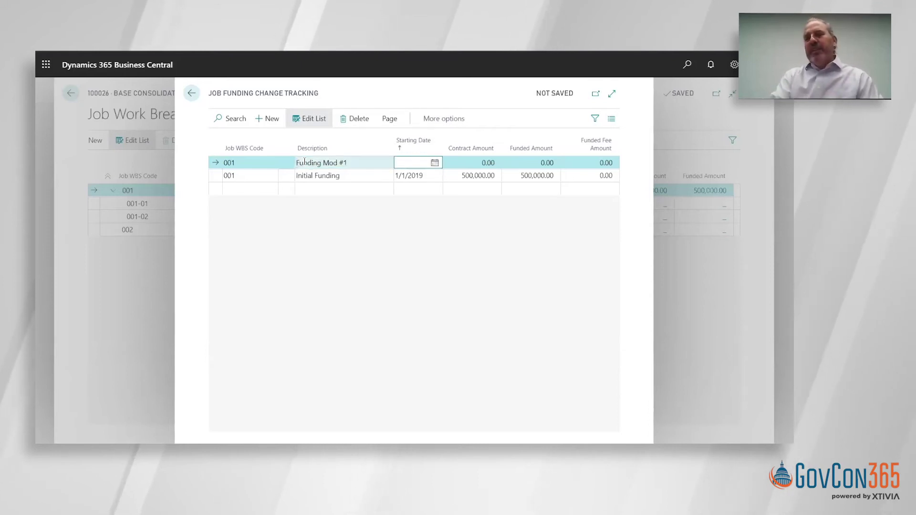
pyautogui.write('t')
pyautogui.press('Tab')
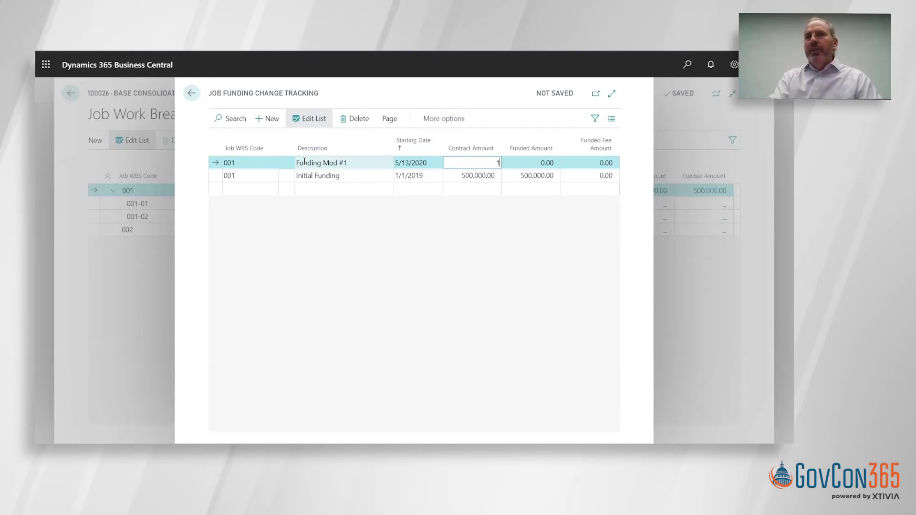
# Give the Funding Mod #1 entry 100,000.00 contract and funded amounts.
pyautogui.write('10,000')
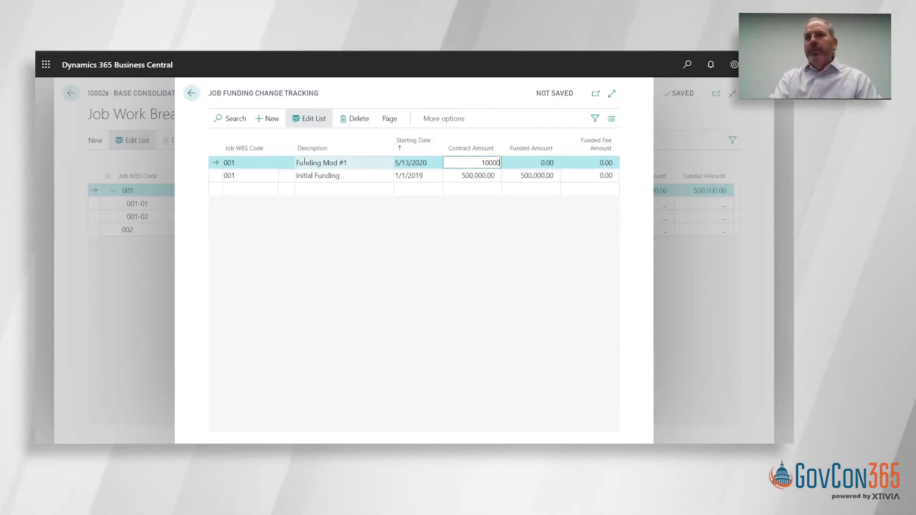
pyautogui.press('Tab')
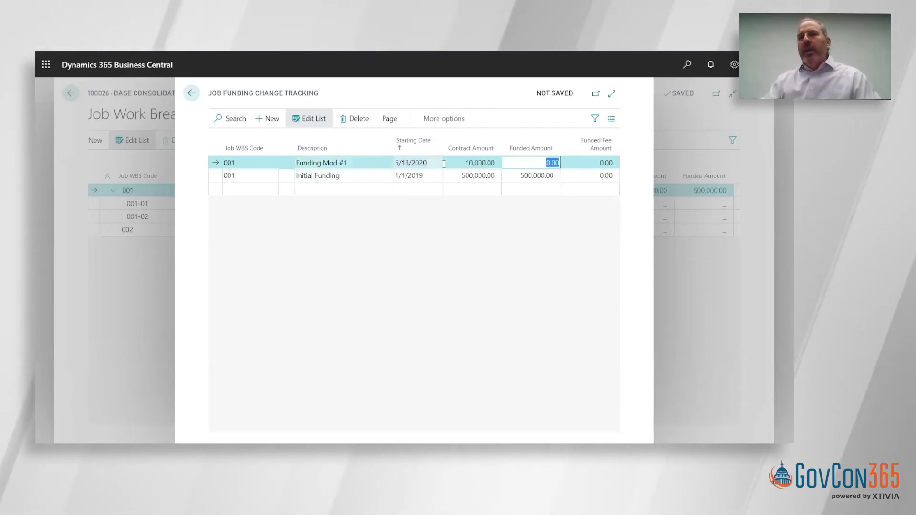
pyautogui.click(473, 163)
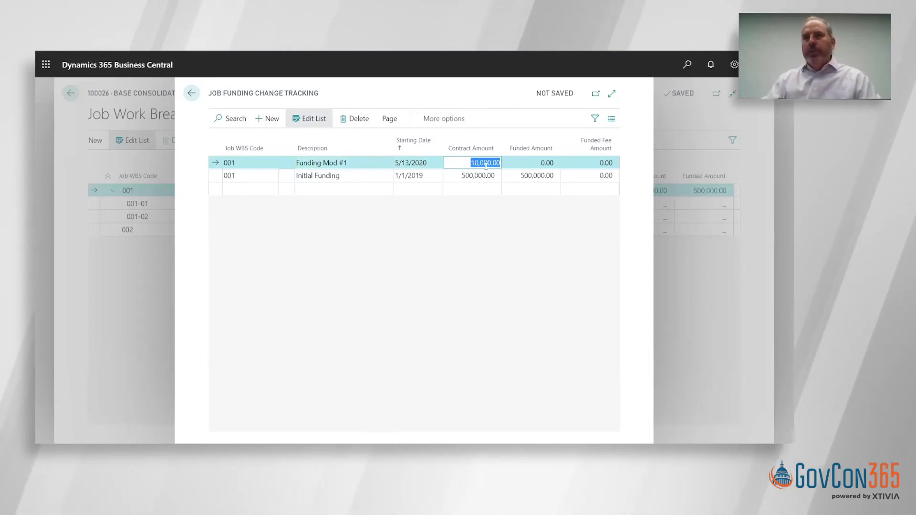
pyautogui.press('Tab')
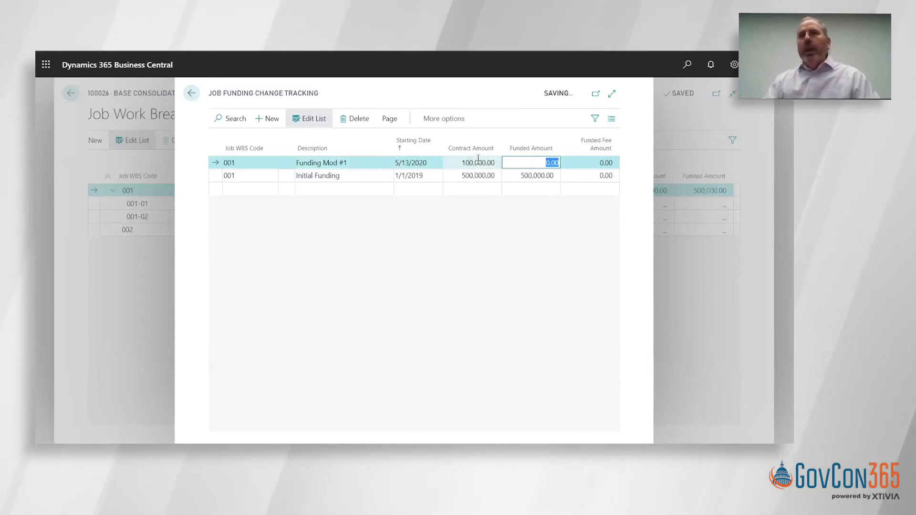
pyautogui.click(478, 161)
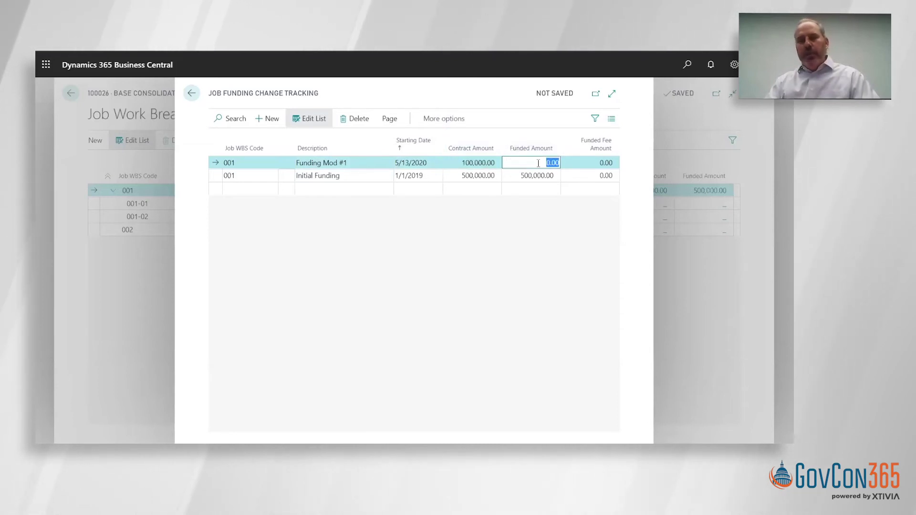
pyautogui.press('Tab')
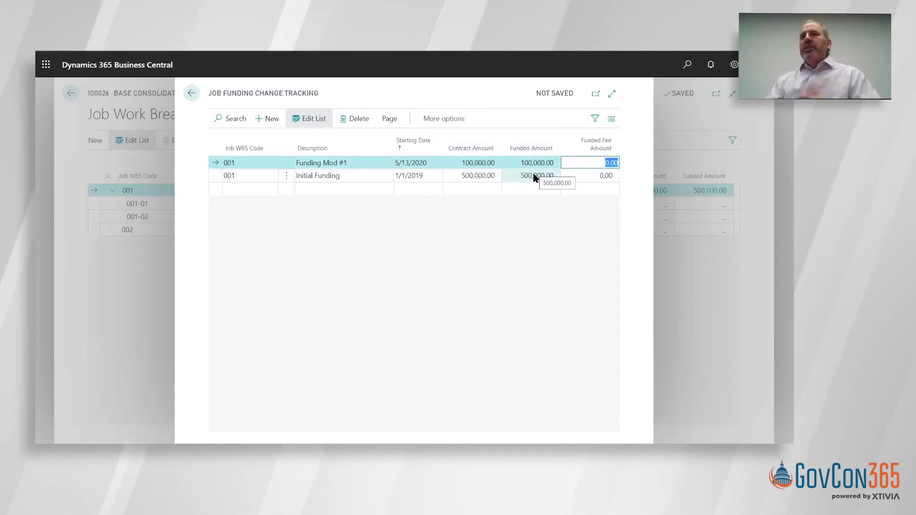
pyautogui.click(481, 164)
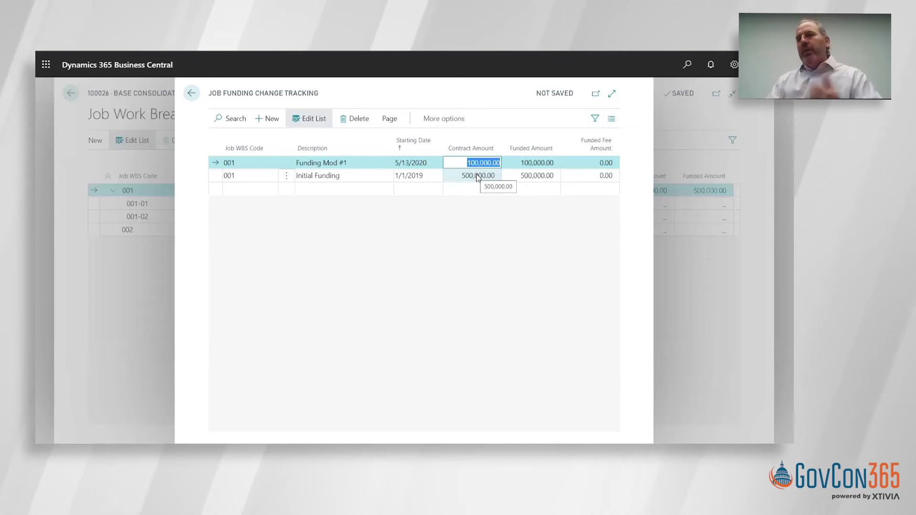
pyautogui.click(197, 96)
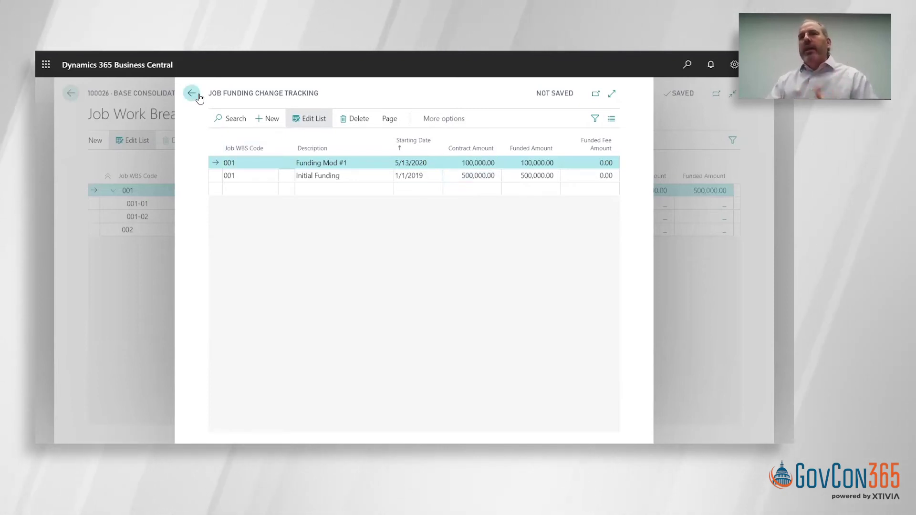
# Return to the WBS list, scroll back left, and select Labor task 001-01.
pyautogui.click(194, 98)
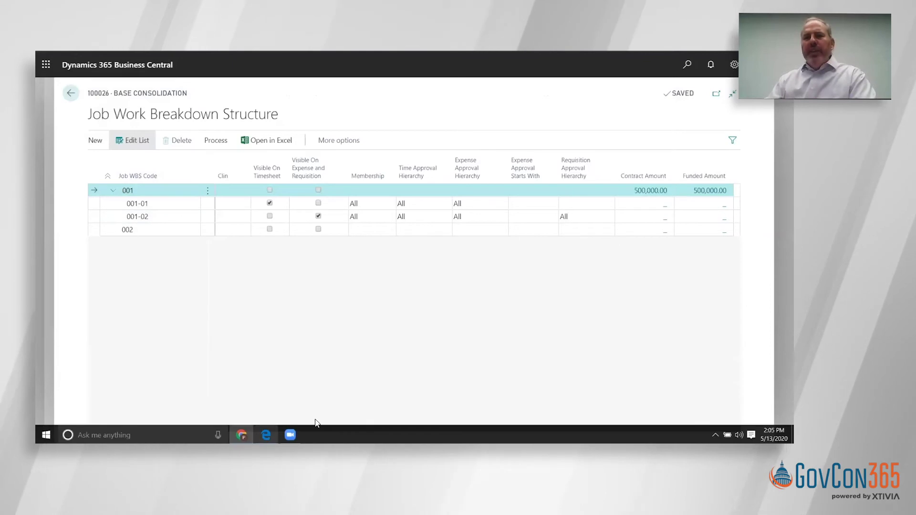
pyautogui.moveTo(385, 427); pyautogui.dragTo(281, 429)
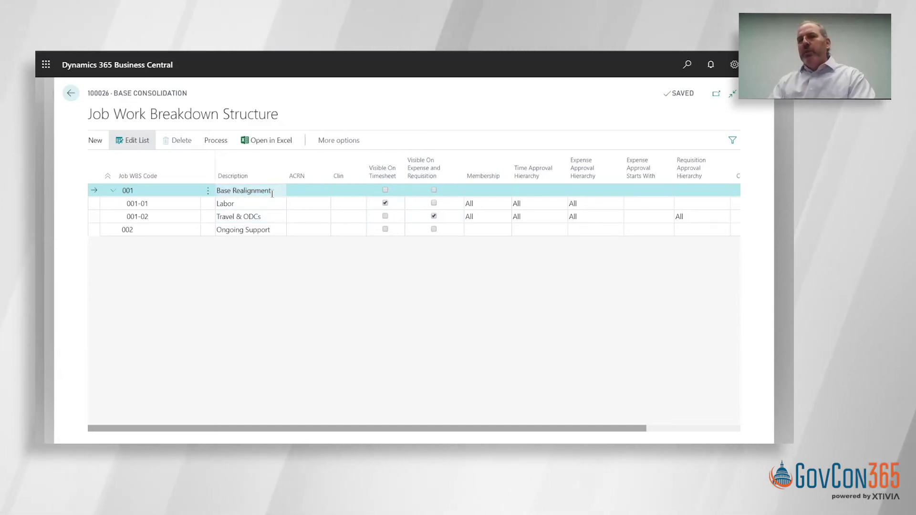
pyautogui.click(494, 206)
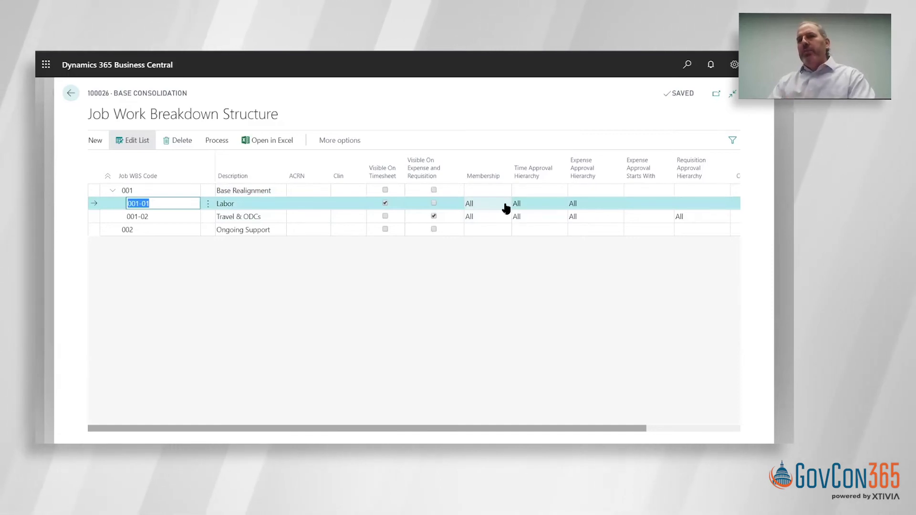
# Restrict one resource's Labor 001-01 membership to 1/1/2020 through 4/1/2020.
pyautogui.click(505, 205)
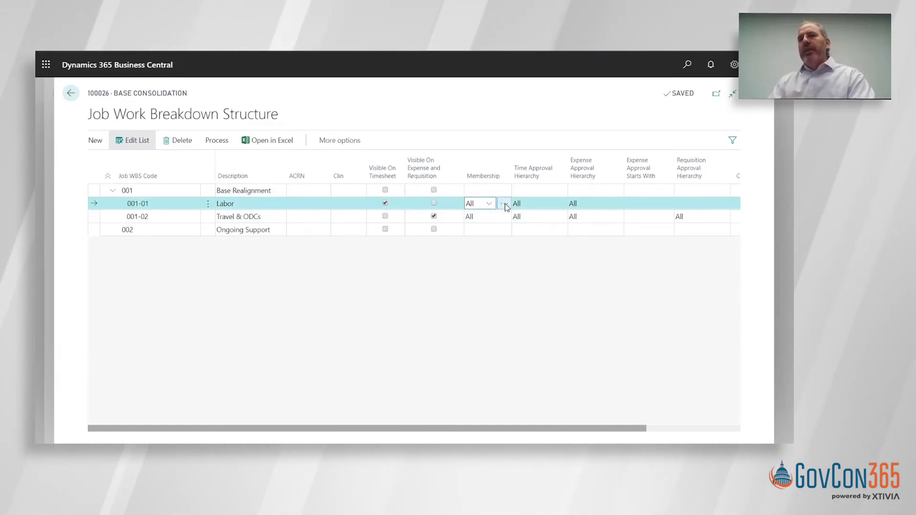
pyautogui.click(504, 204)
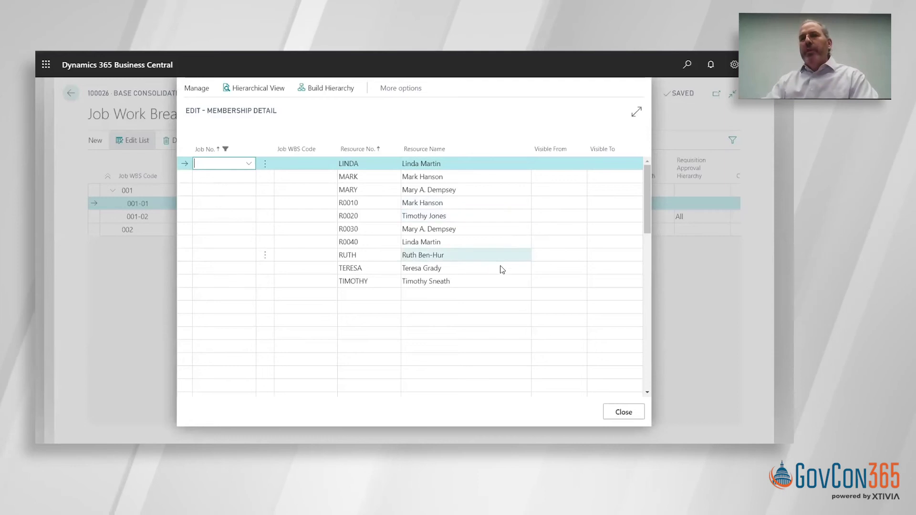
pyautogui.click(543, 280)
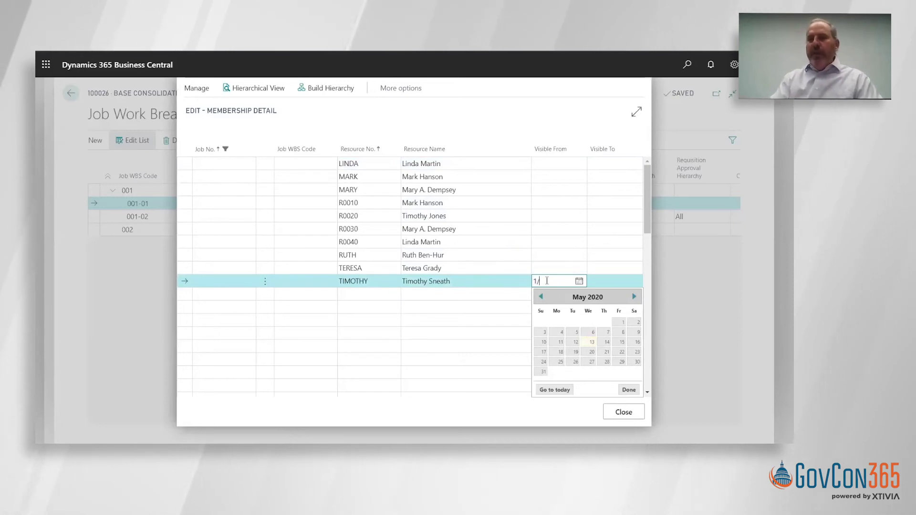
pyautogui.press('Tab')
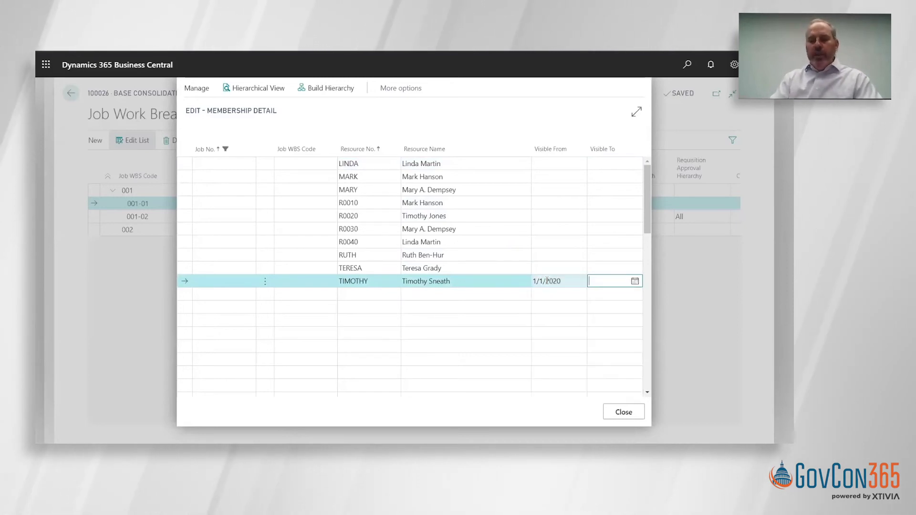
pyautogui.write('4/1')
pyautogui.press('Tab')
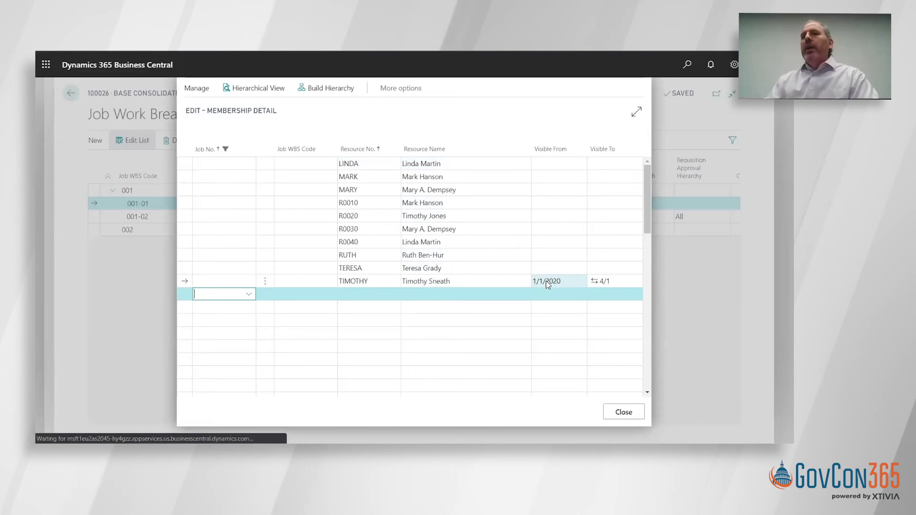
pyautogui.click(544, 280)
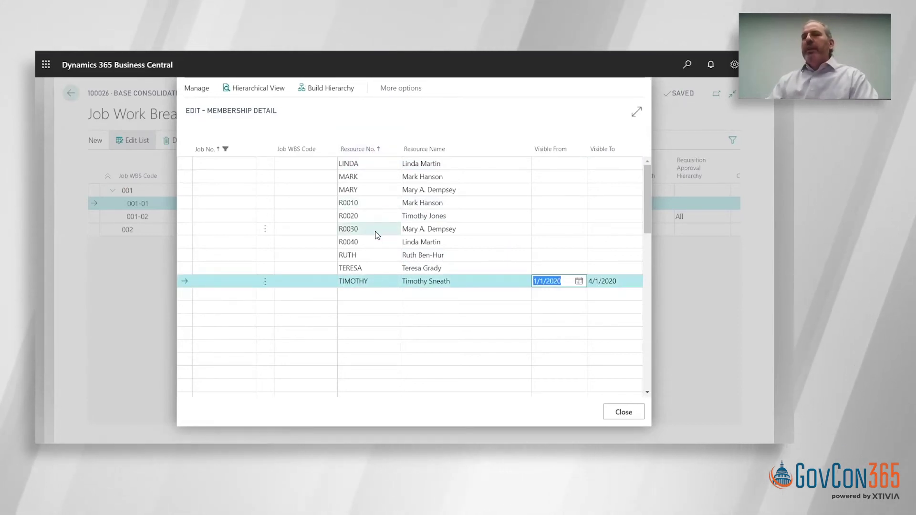
pyautogui.click(621, 416)
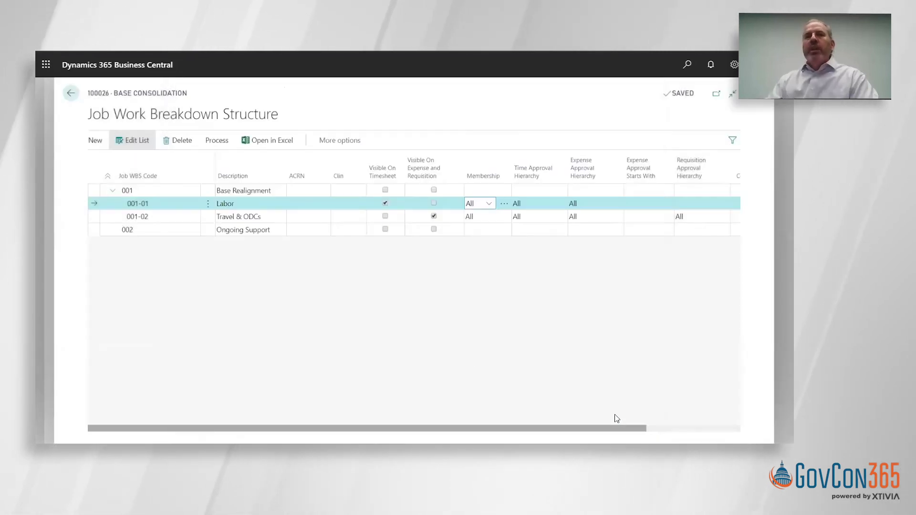
pyautogui.click(251, 193)
pyautogui.click(219, 143)
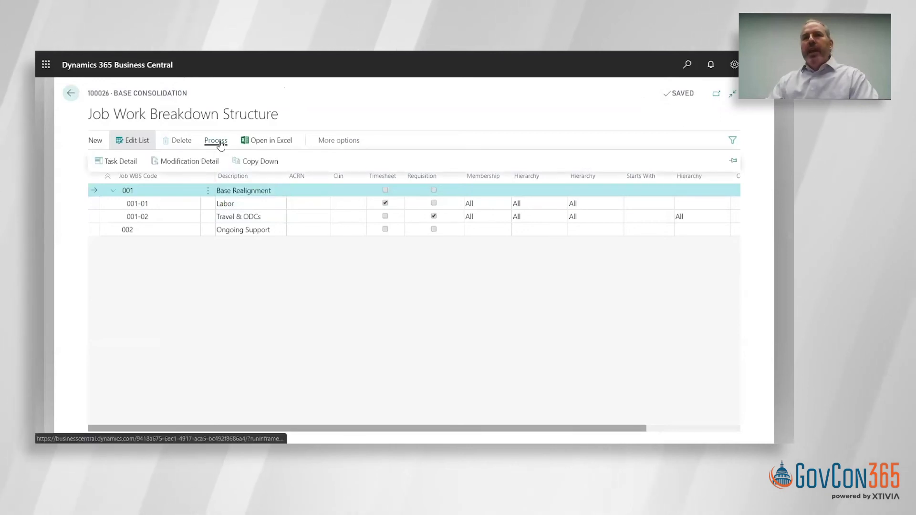
pyautogui.click(130, 159)
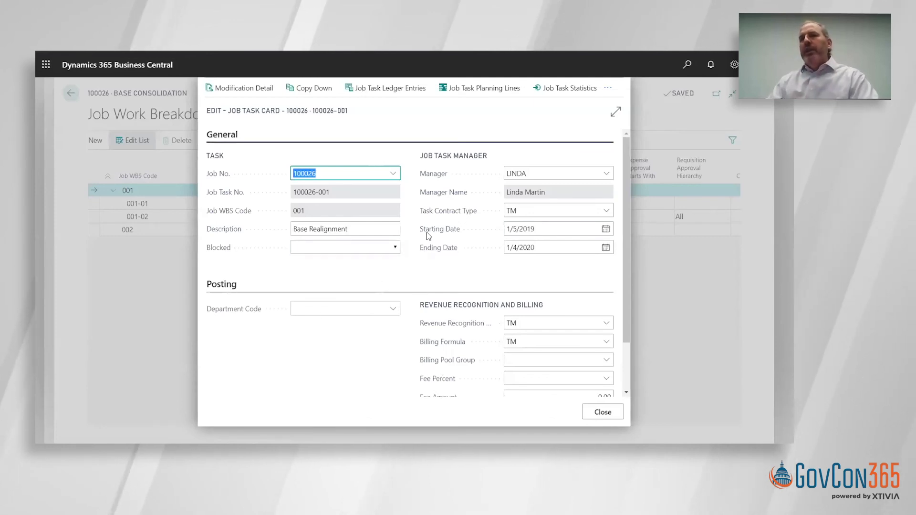
pyautogui.moveTo(430, 234)
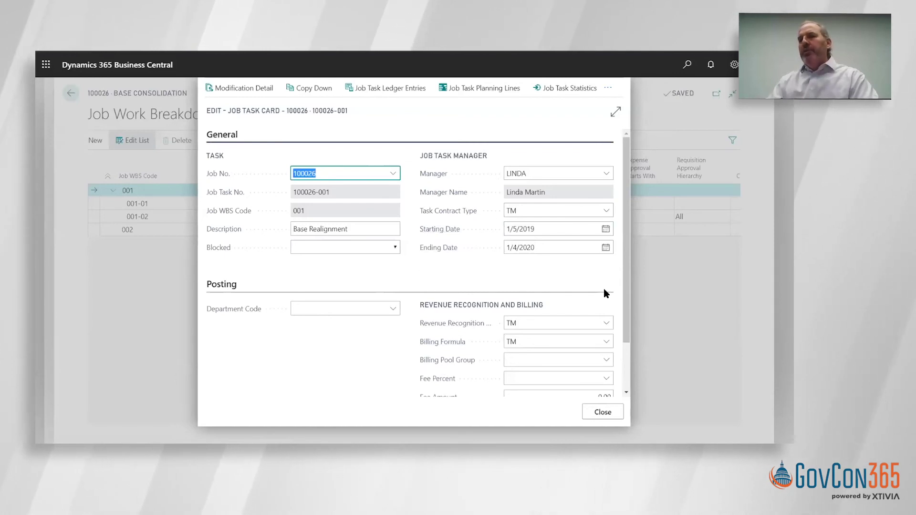
pyautogui.moveTo(627, 274); pyautogui.dragTo(626, 320)
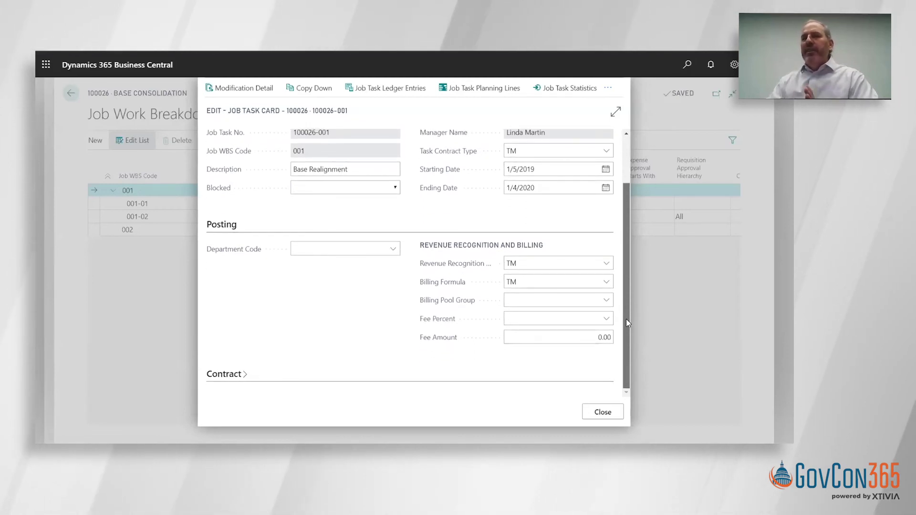
pyautogui.click(603, 412)
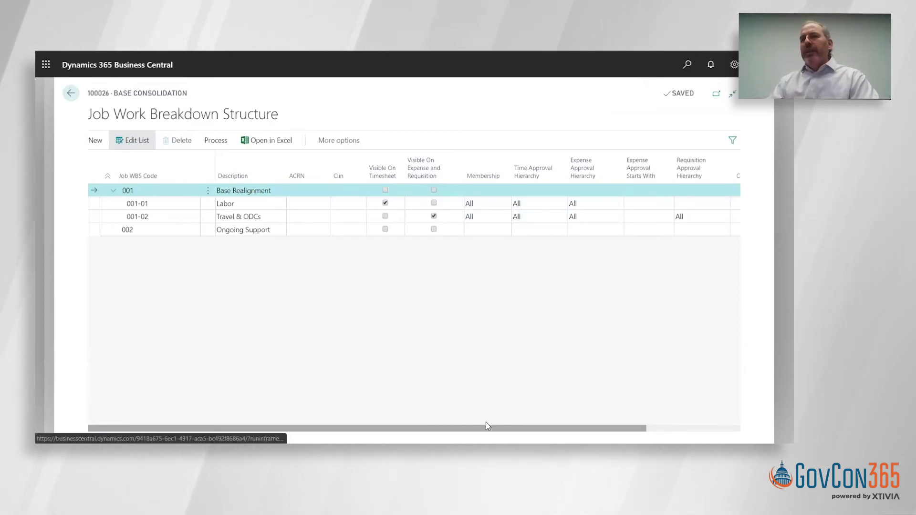
pyautogui.moveTo(485, 429); pyautogui.dragTo(505, 424)
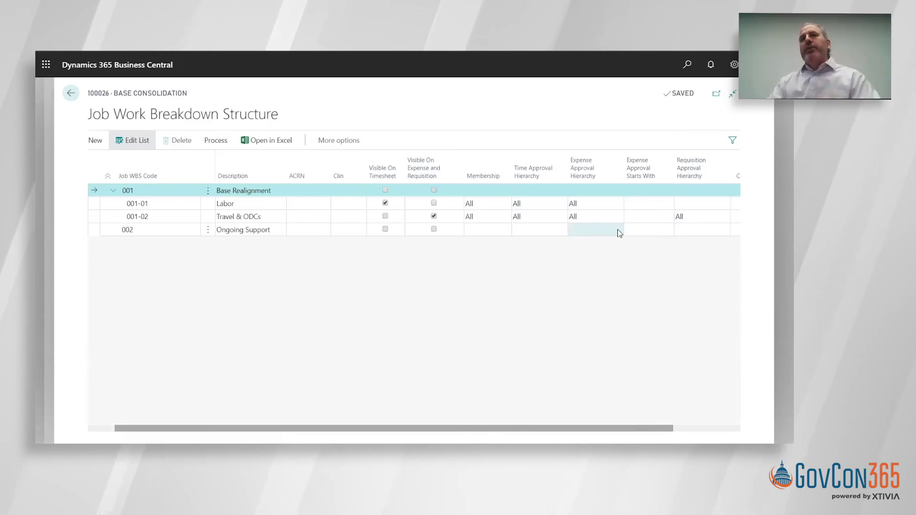
pyautogui.click(74, 94)
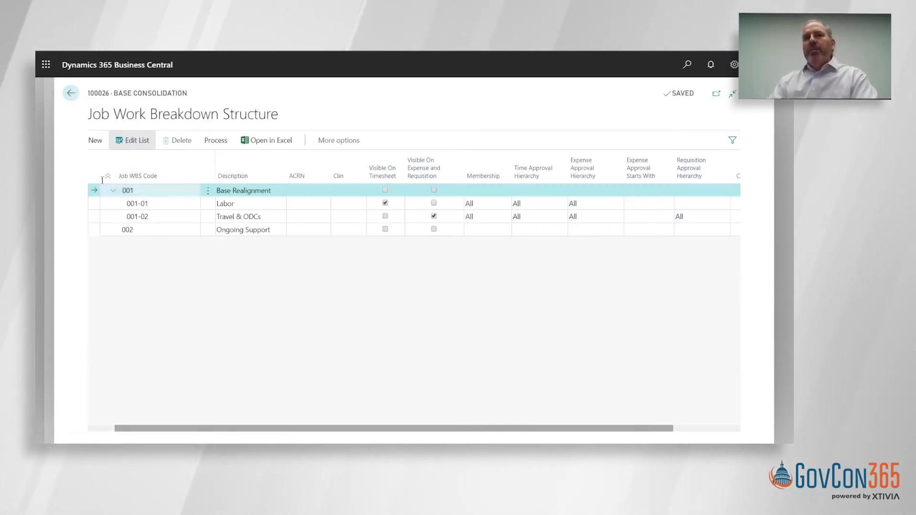
# Open job 100026's Labor Category Price list from the Job Card's Govt. Contracting menu.
pyautogui.click(70, 94)
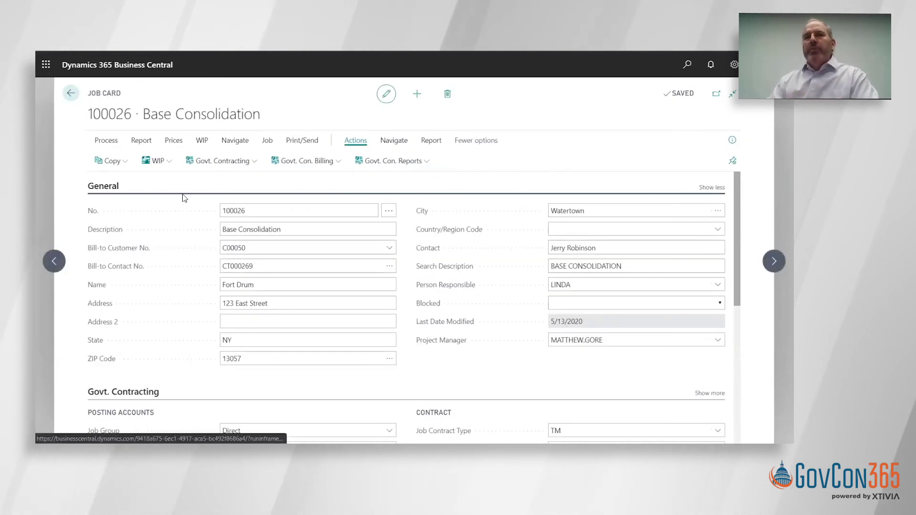
pyautogui.click(229, 166)
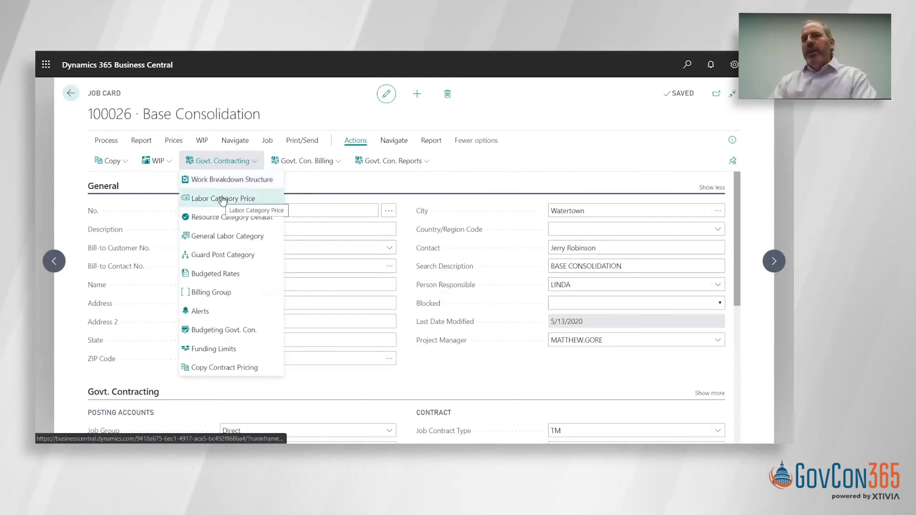
pyautogui.click(222, 200)
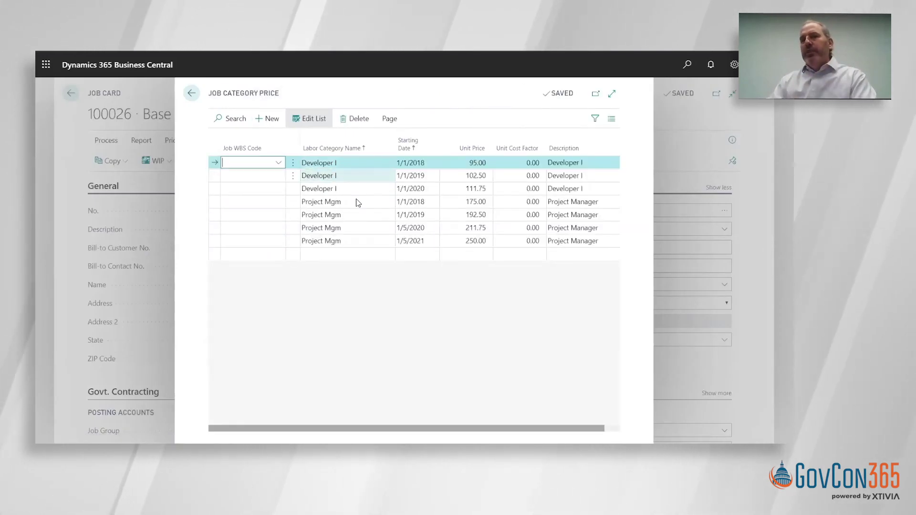
# Review the first price line's Job WBS Code options without changing them, then leave the price list.
pyautogui.click(278, 163)
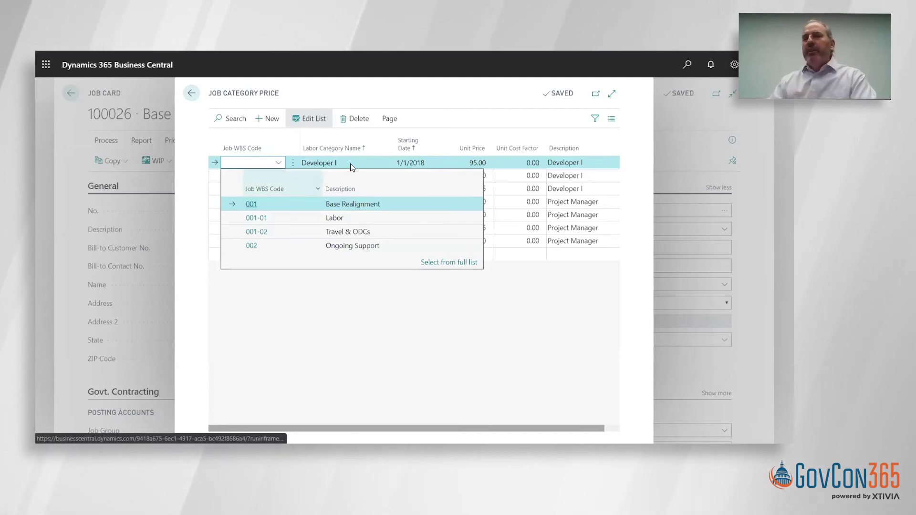
pyautogui.click(392, 91)
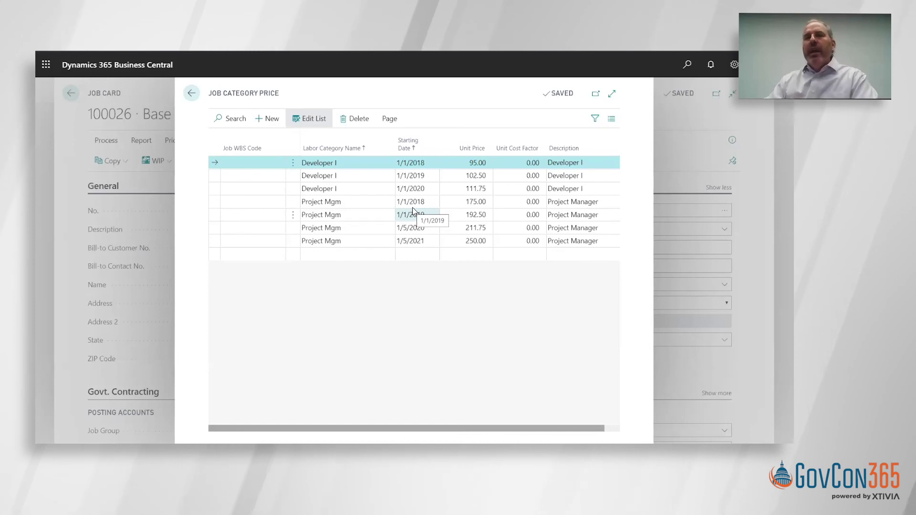
pyautogui.click(192, 93)
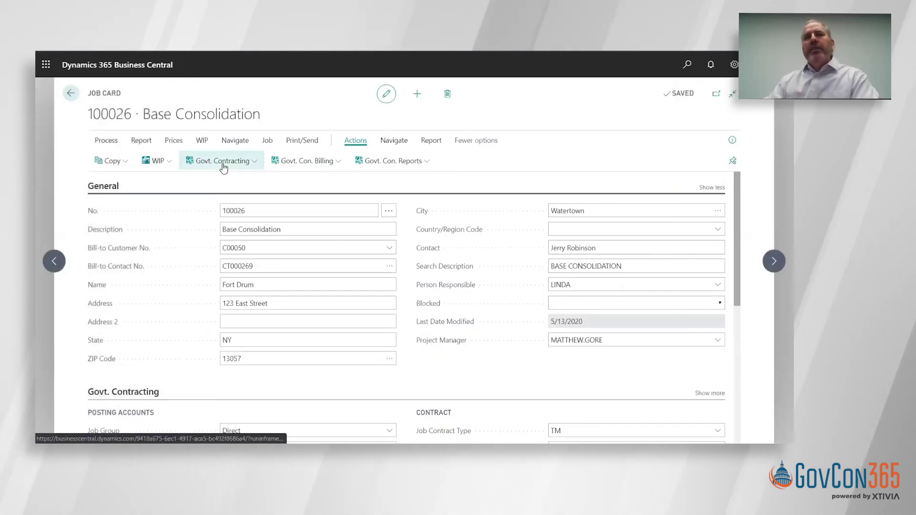
pyautogui.click(223, 162)
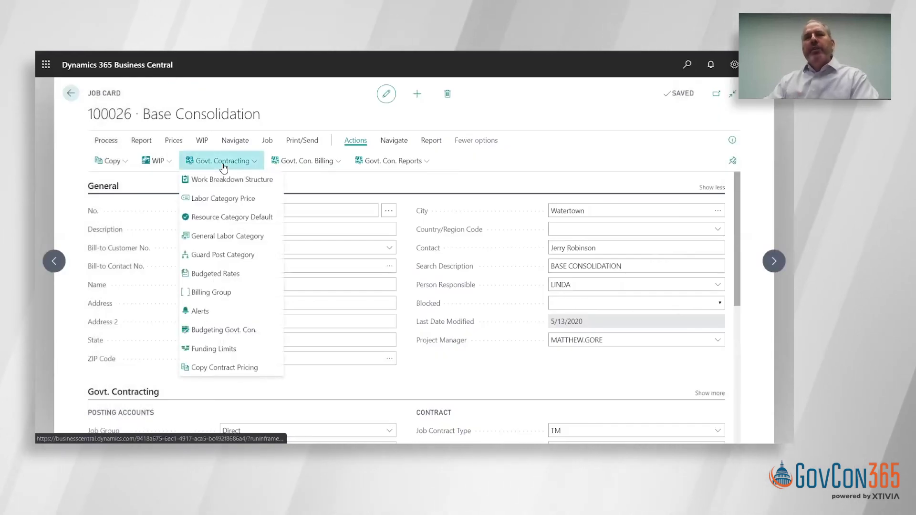
pyautogui.click(227, 218)
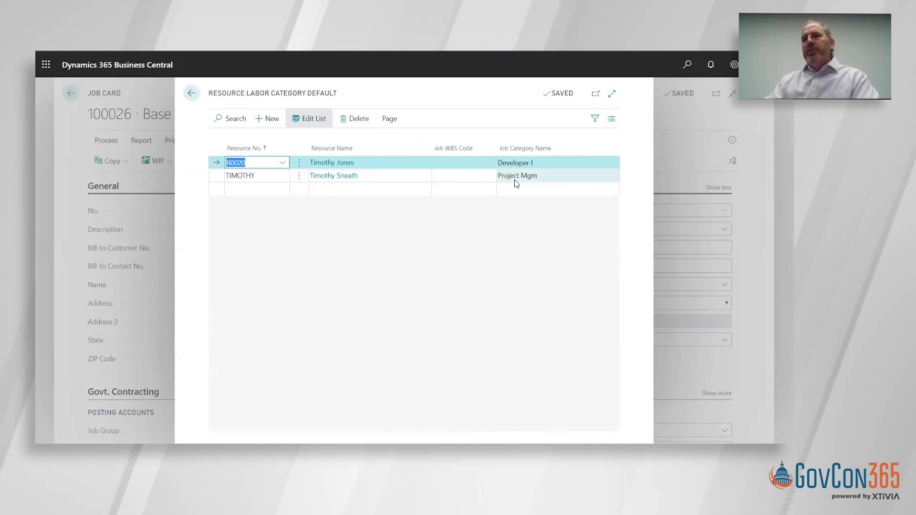
pyautogui.click(285, 179)
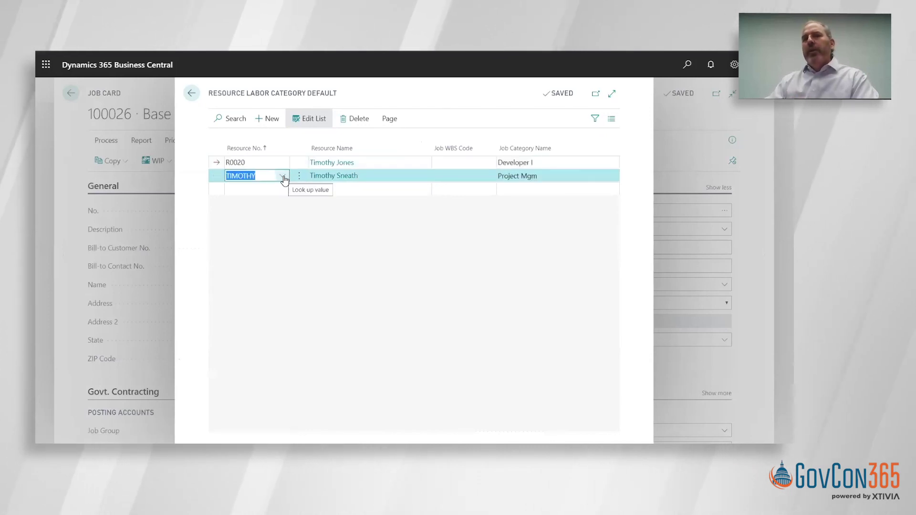
pyautogui.click(284, 178)
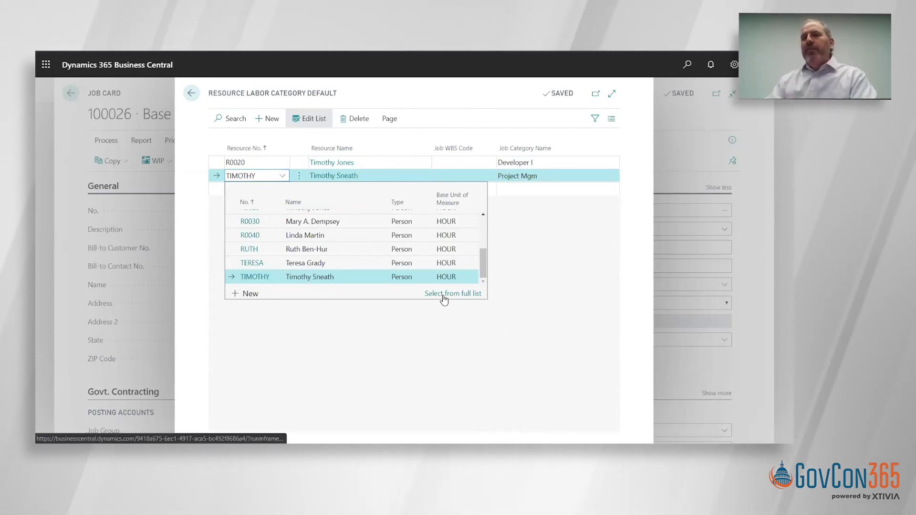
pyautogui.click(287, 275)
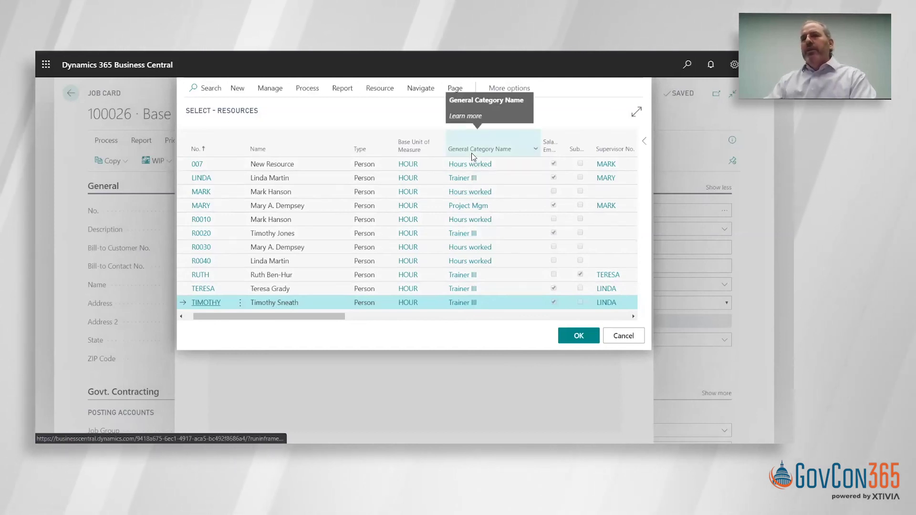
pyautogui.click(616, 337)
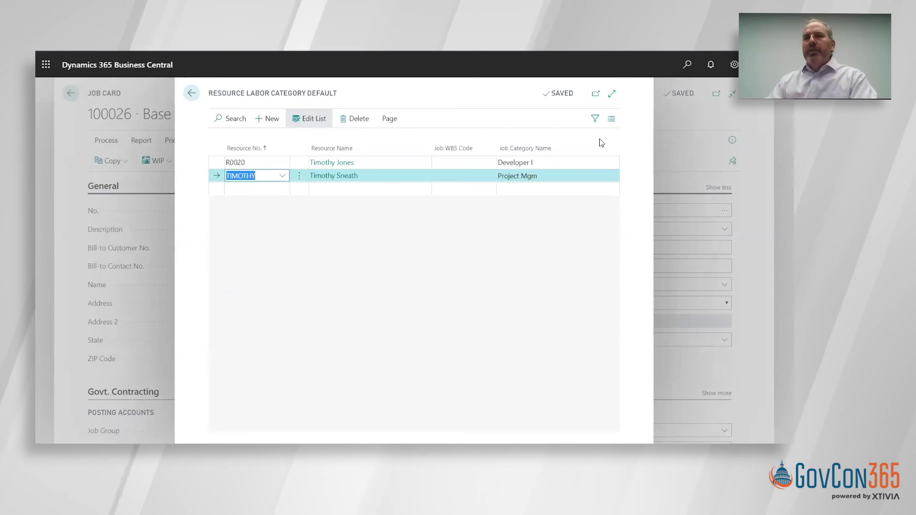
pyautogui.click(190, 99)
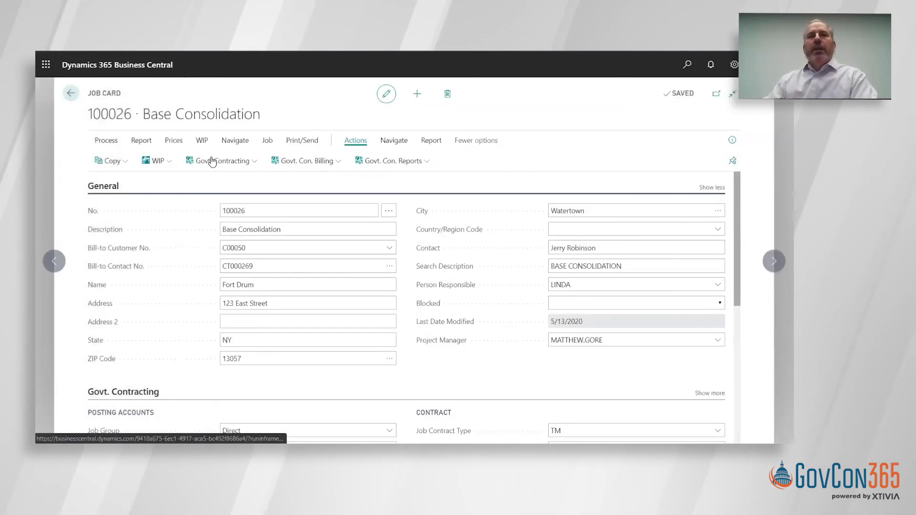
pyautogui.click(213, 162)
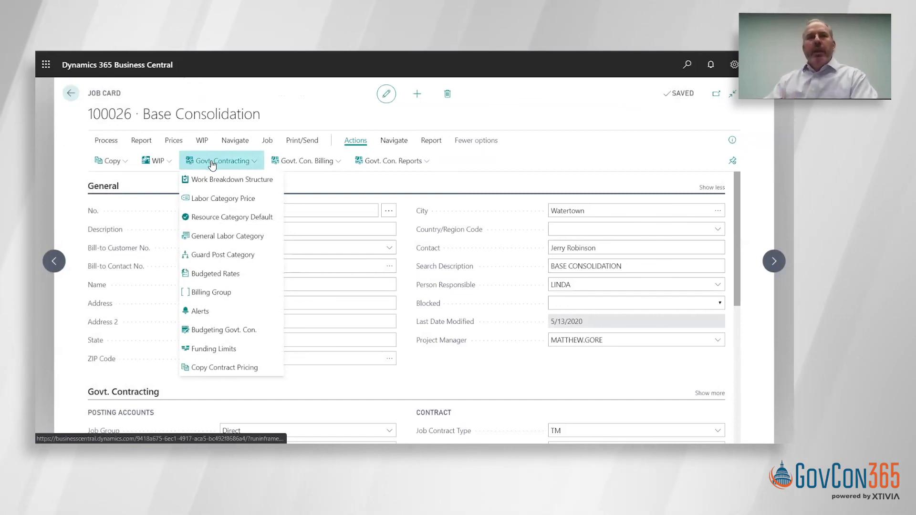
pyautogui.click(205, 314)
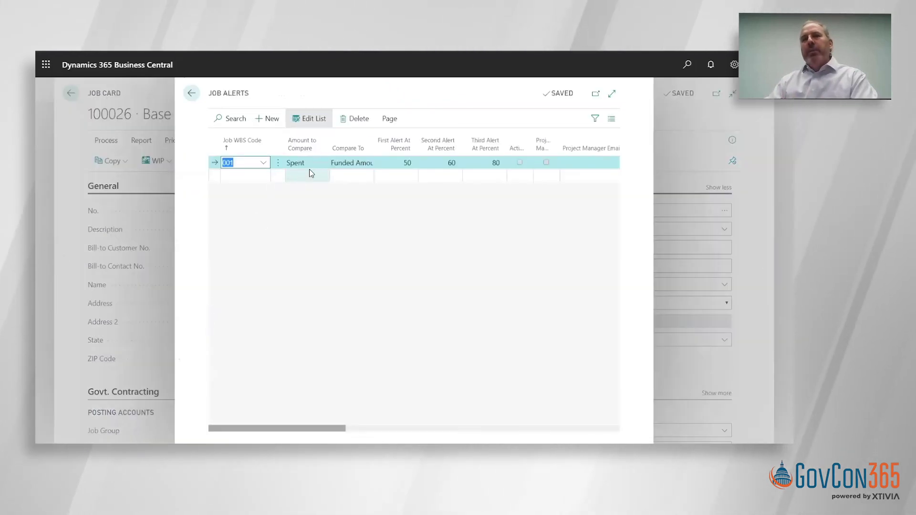
pyautogui.click(317, 162)
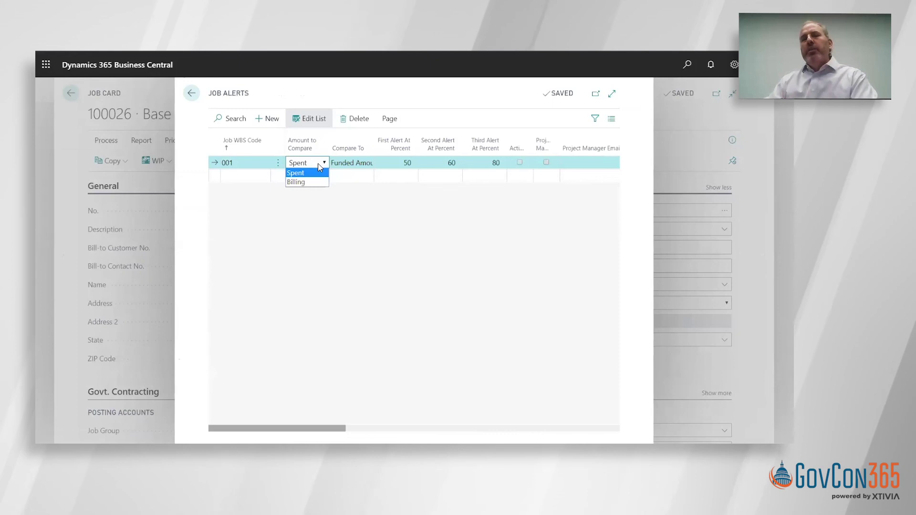
pyautogui.click(344, 164)
pyautogui.click(344, 164)
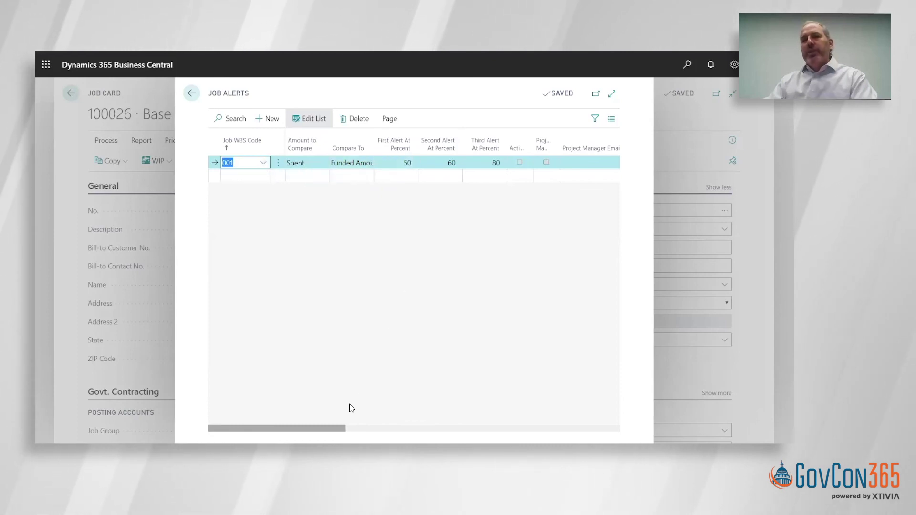
pyautogui.moveTo(324, 427); pyautogui.dragTo(489, 416)
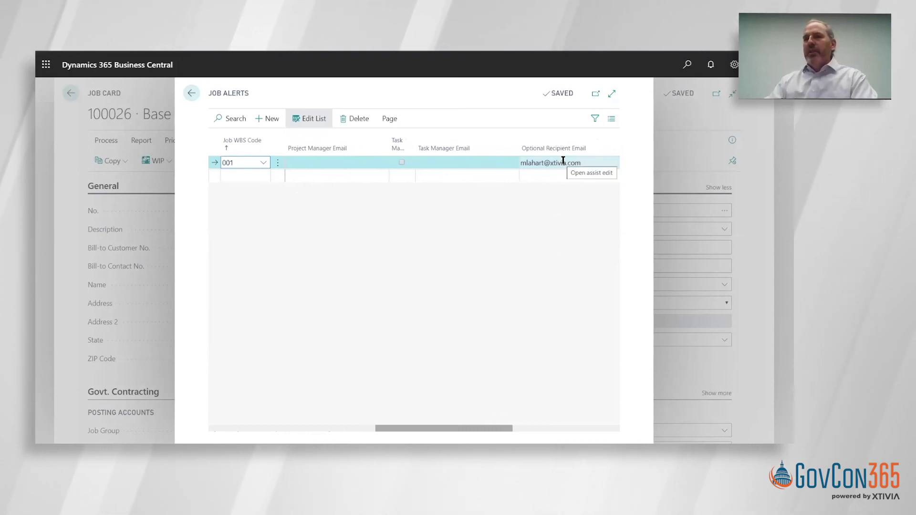
pyautogui.moveTo(453, 428); pyautogui.dragTo(286, 428)
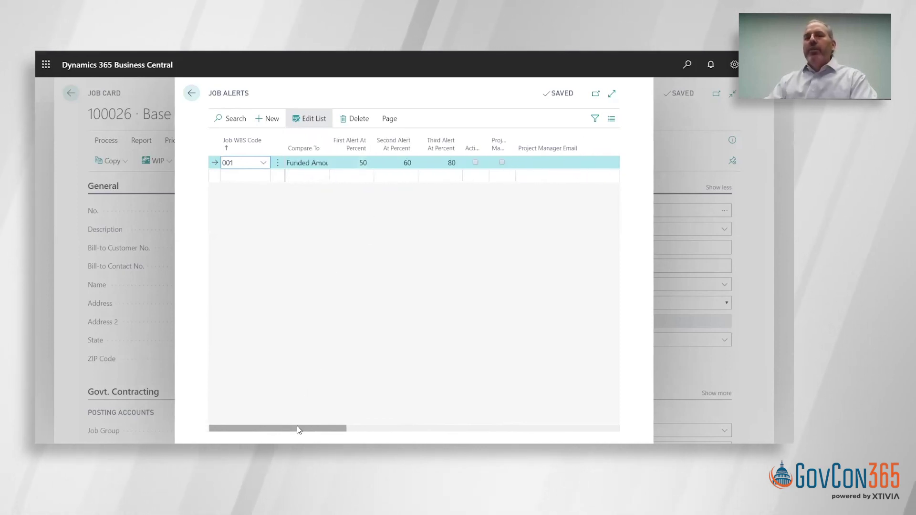
pyautogui.moveTo(297, 428); pyautogui.dragTo(262, 428)
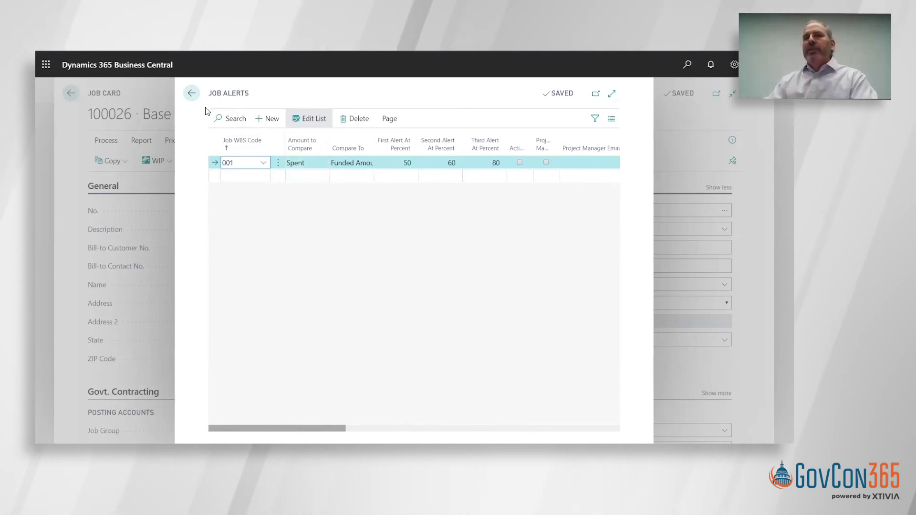
pyautogui.click(191, 93)
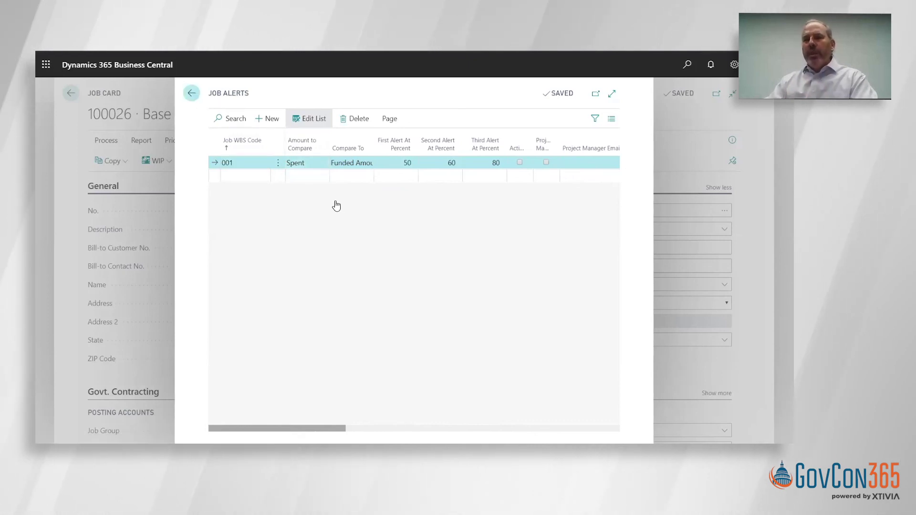